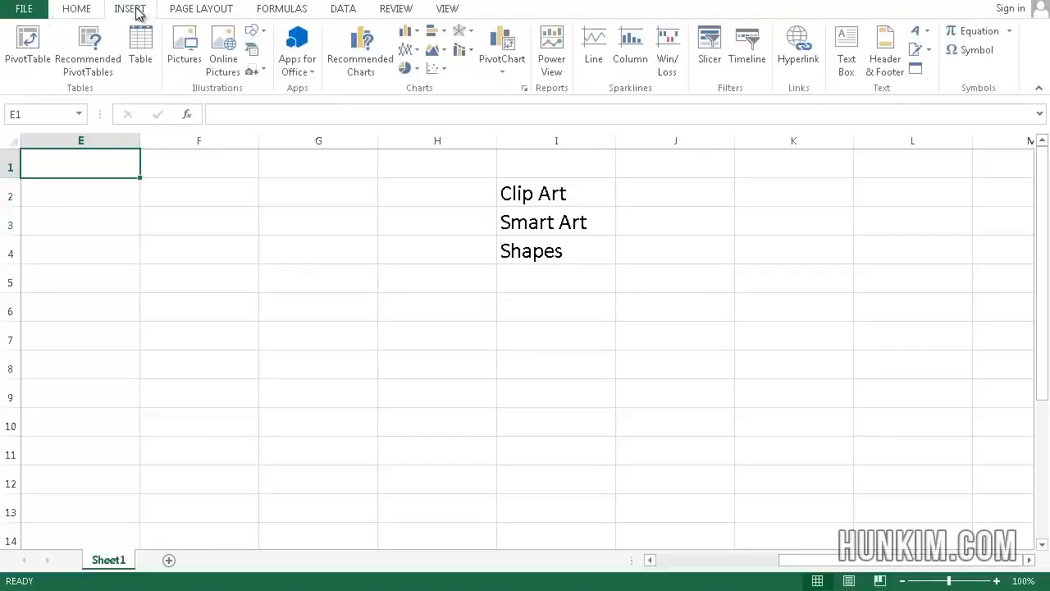
Search Office.com Clip Art for cat and insert the 'Cats watching mice drink in bowl' picture
{"action": "left_click", "coordinate": [220, 69]}
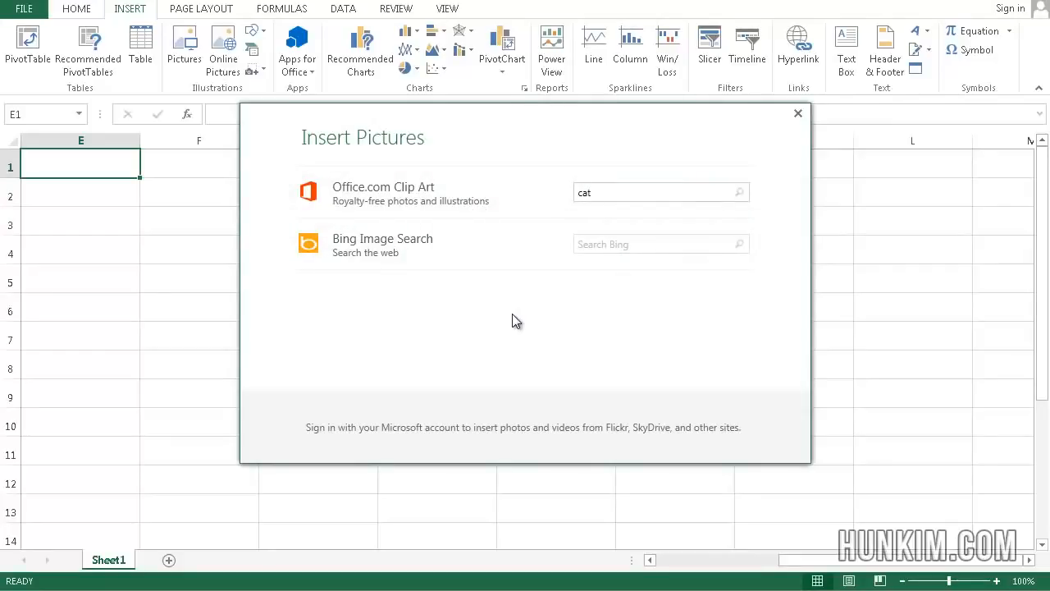
{"action": "key", "text": "Return"}
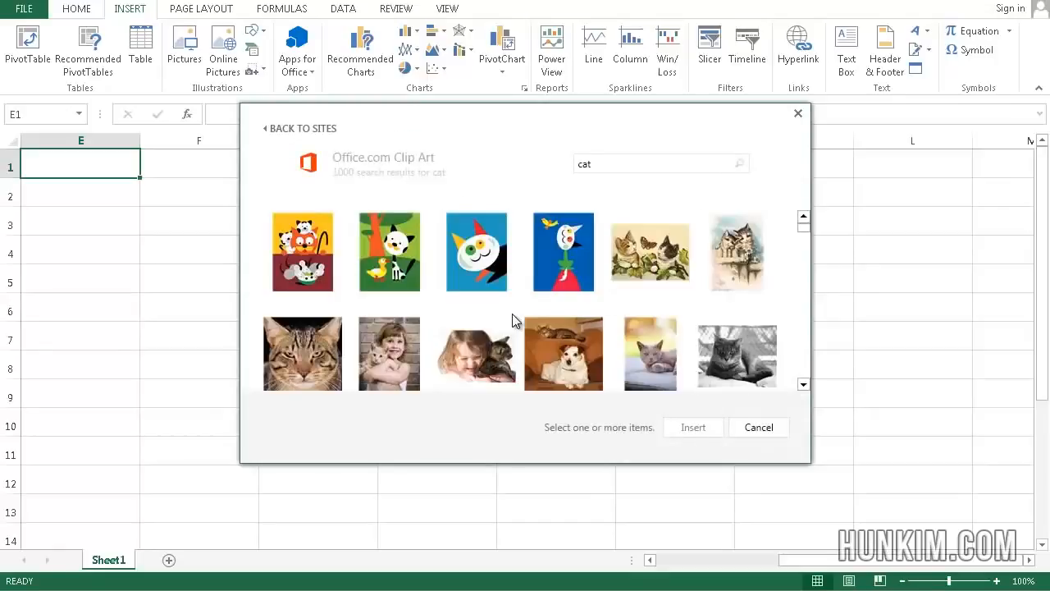
{"action": "double_click", "coordinate": [308, 255]}
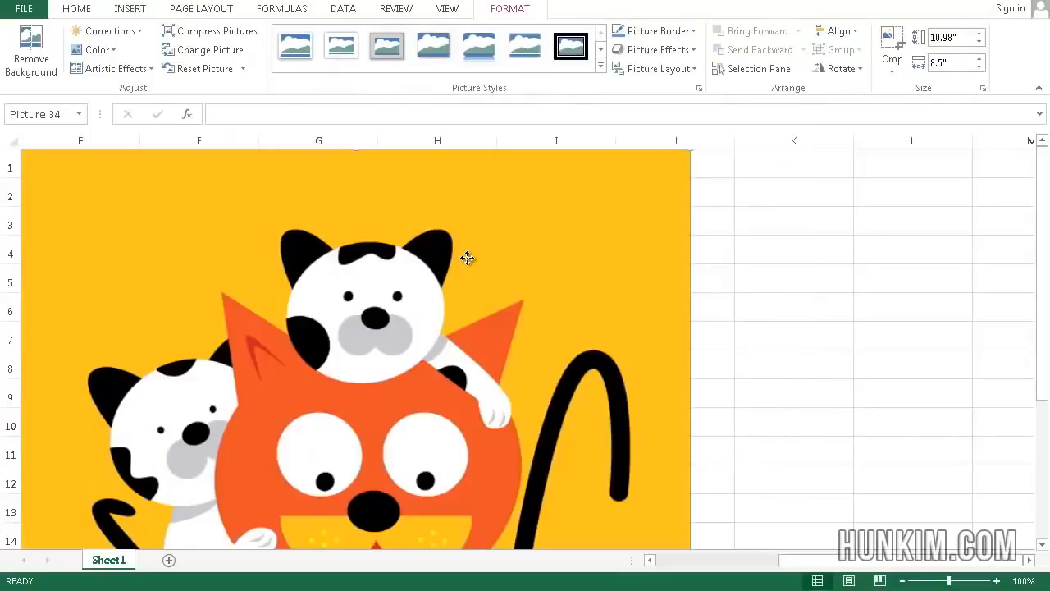
Move and shrink the cat picture to about 5.39 by 4.18 inches, then delete it
{"action": "left_click_drag", "start_coordinate": [466, 258], "coordinate": [598, 317]}
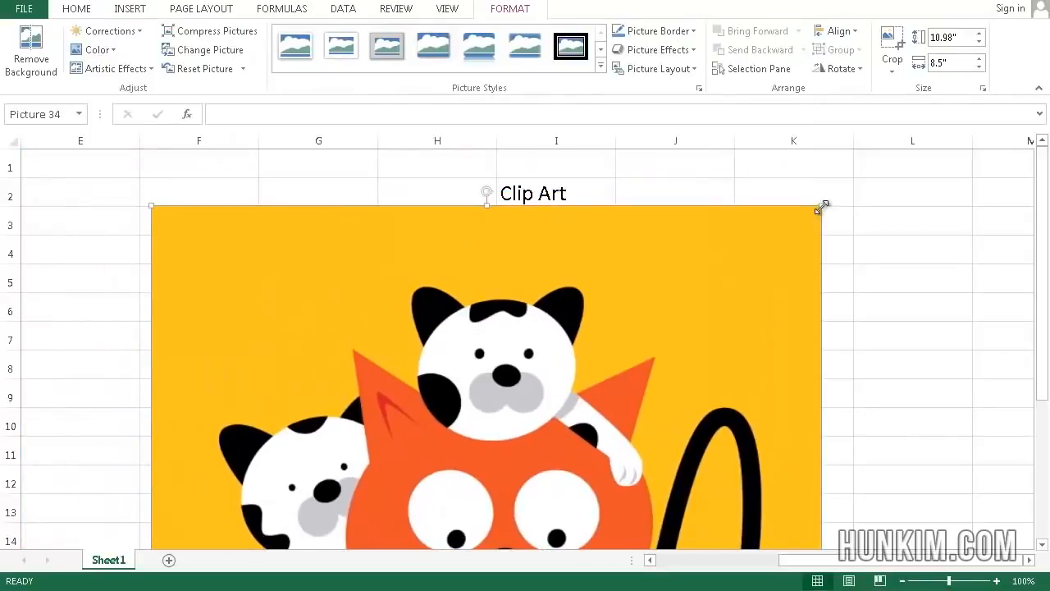
{"action": "left_click_drag", "start_coordinate": [821, 207], "coordinate": [286, 181]}
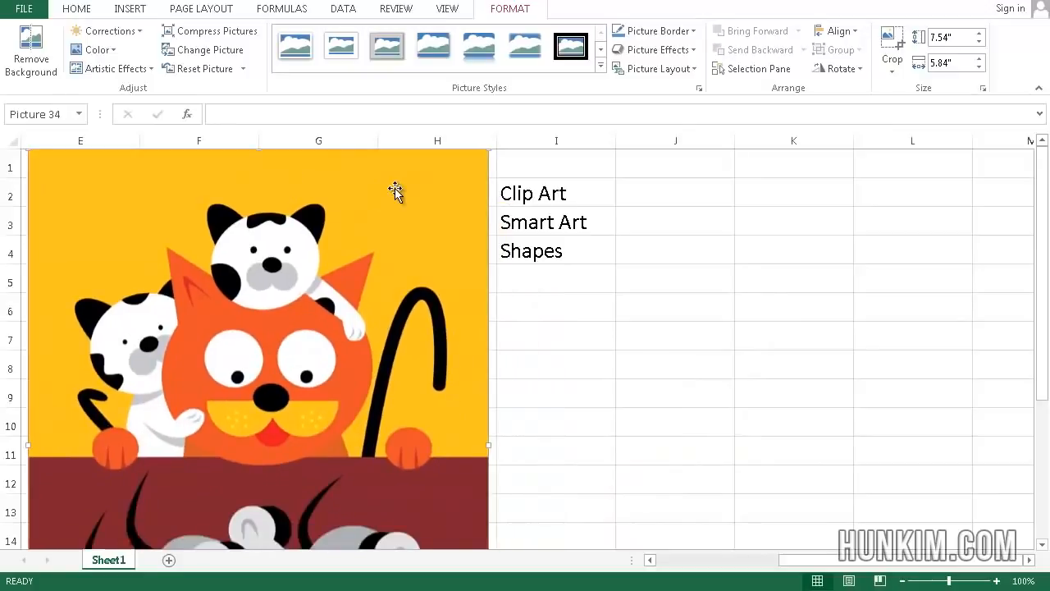
{"action": "left_click_drag", "start_coordinate": [395, 188], "coordinate": [427, 220]}
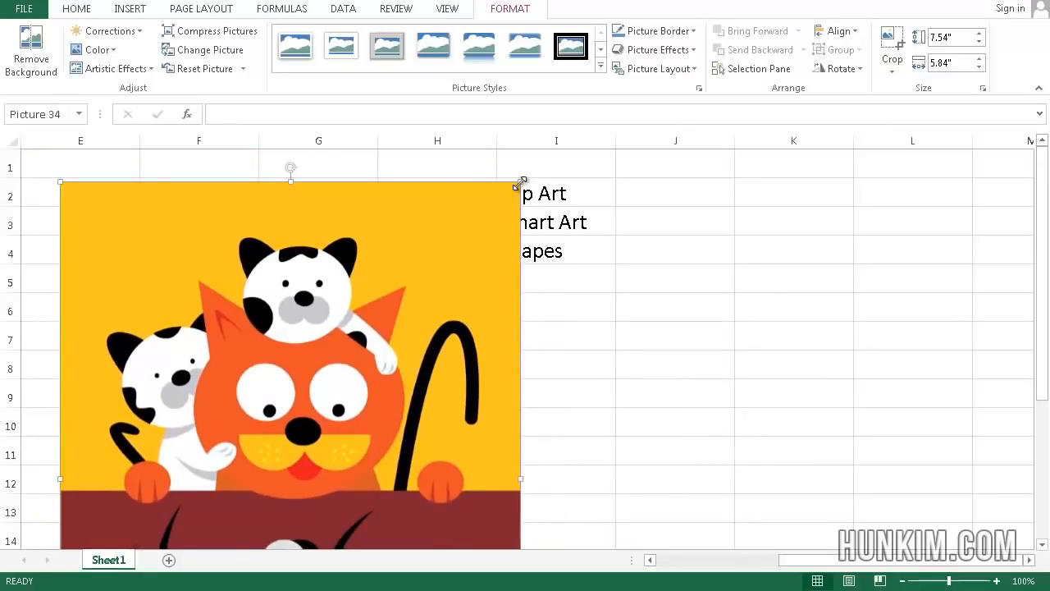
{"action": "left_click_drag", "start_coordinate": [522, 181], "coordinate": [392, 347]}
{"action": "left_click_drag", "start_coordinate": [305, 398], "coordinate": [342, 186]}
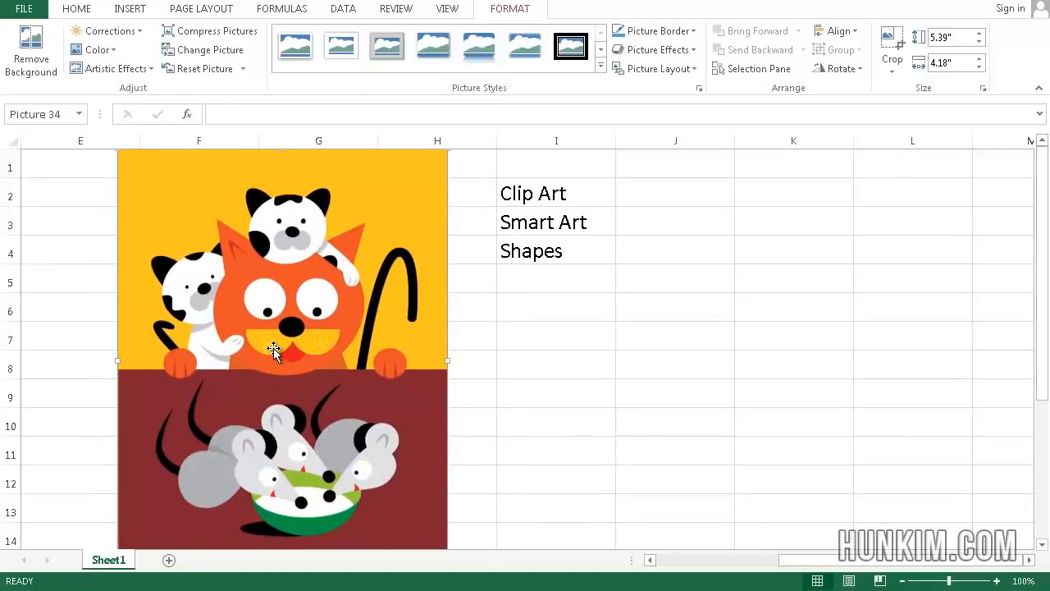
{"action": "key", "text": "Delete"}
{"action": "left_click", "coordinate": [550, 222]}
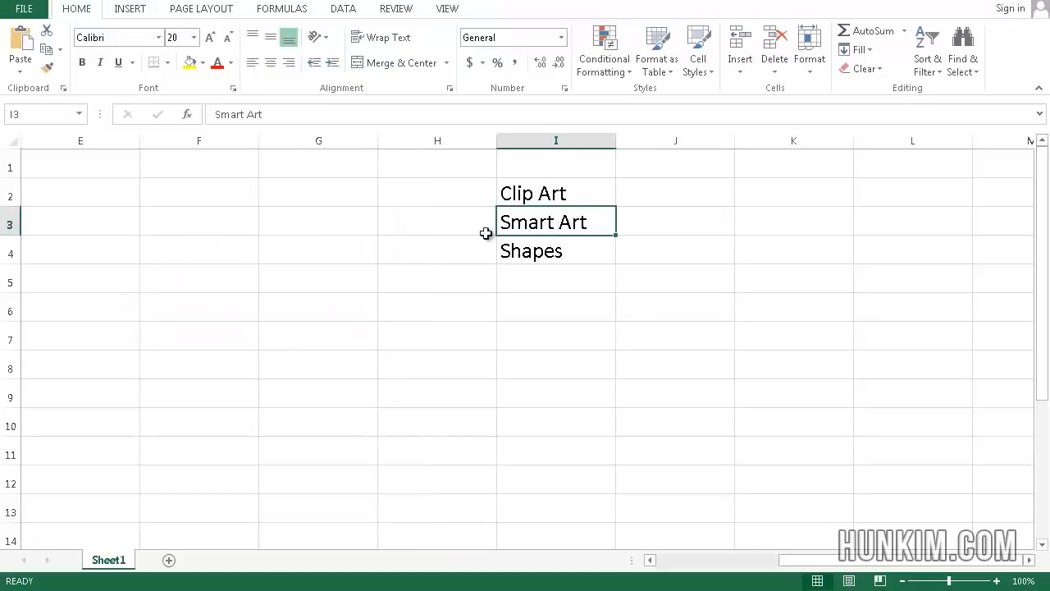
Insert a Vertical Chevron List SmartArt graphic into the worksheet
{"action": "left_click", "coordinate": [140, 10]}
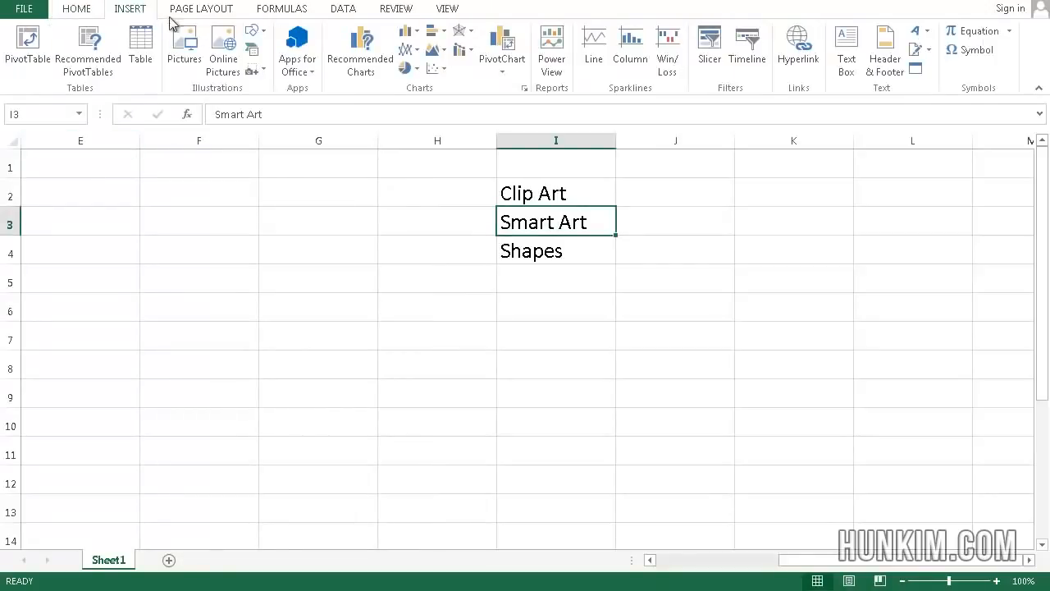
{"action": "left_click", "coordinate": [252, 51]}
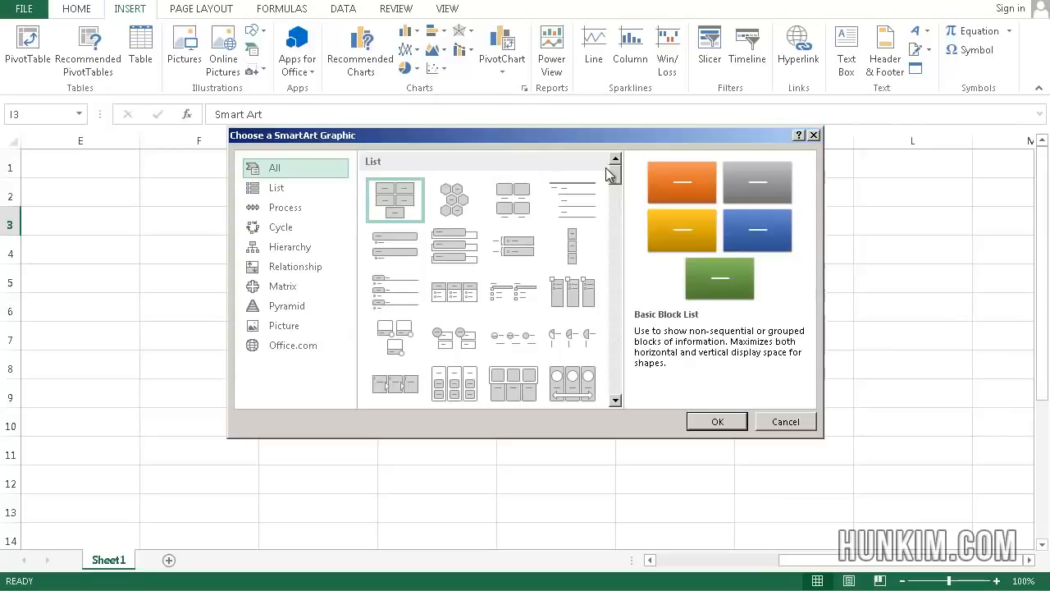
{"action": "left_click_drag", "start_coordinate": [615, 170], "coordinate": [618, 180]}
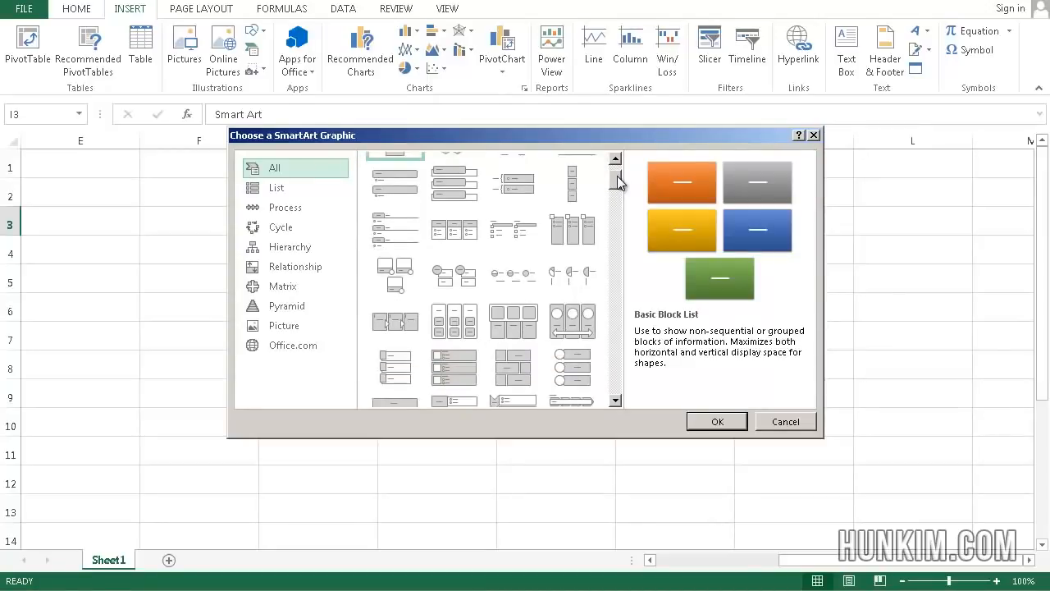
{"action": "left_click_drag", "start_coordinate": [618, 182], "coordinate": [622, 191]}
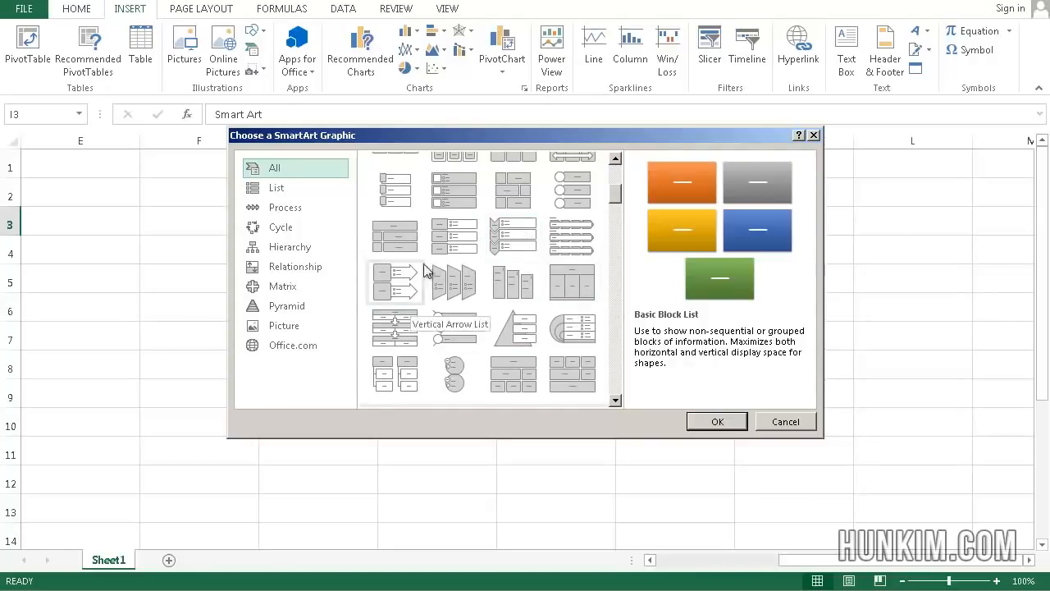
{"action": "left_click_drag", "start_coordinate": [614, 193], "coordinate": [636, 188]}
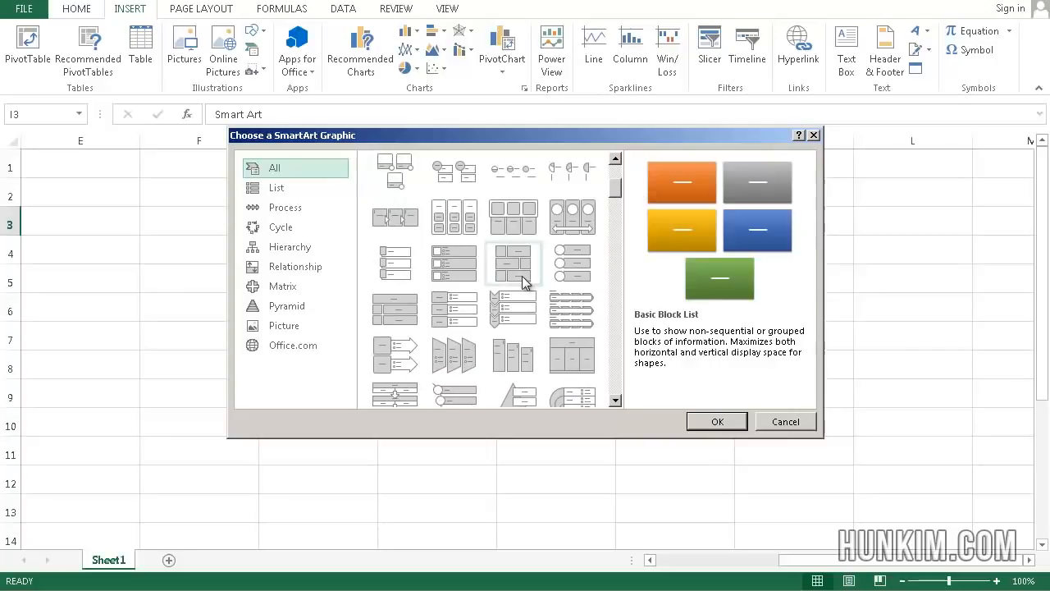
{"action": "left_click", "coordinate": [512, 312]}
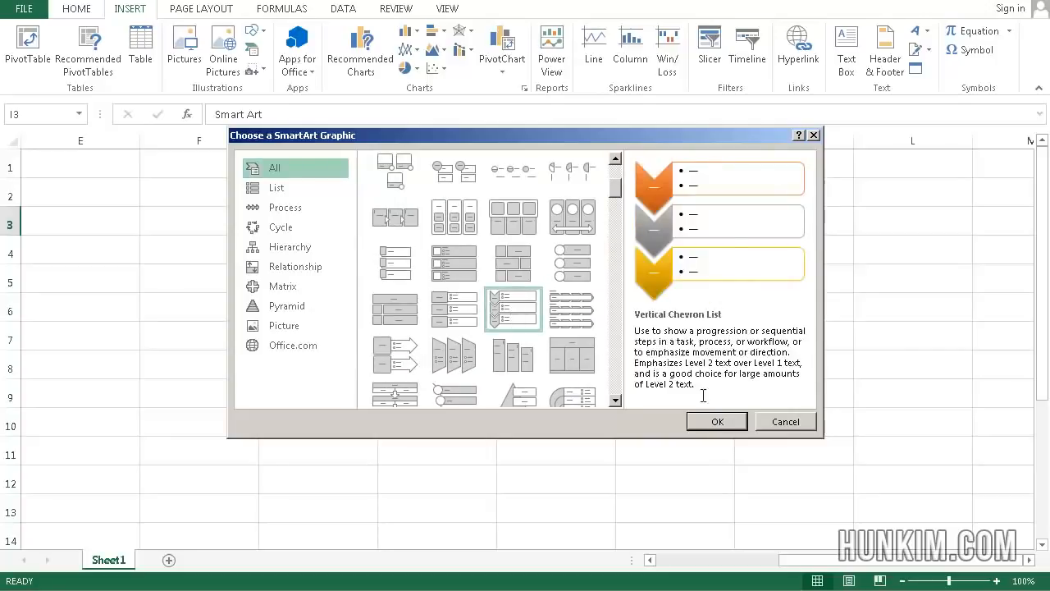
{"action": "left_click", "coordinate": [724, 421]}
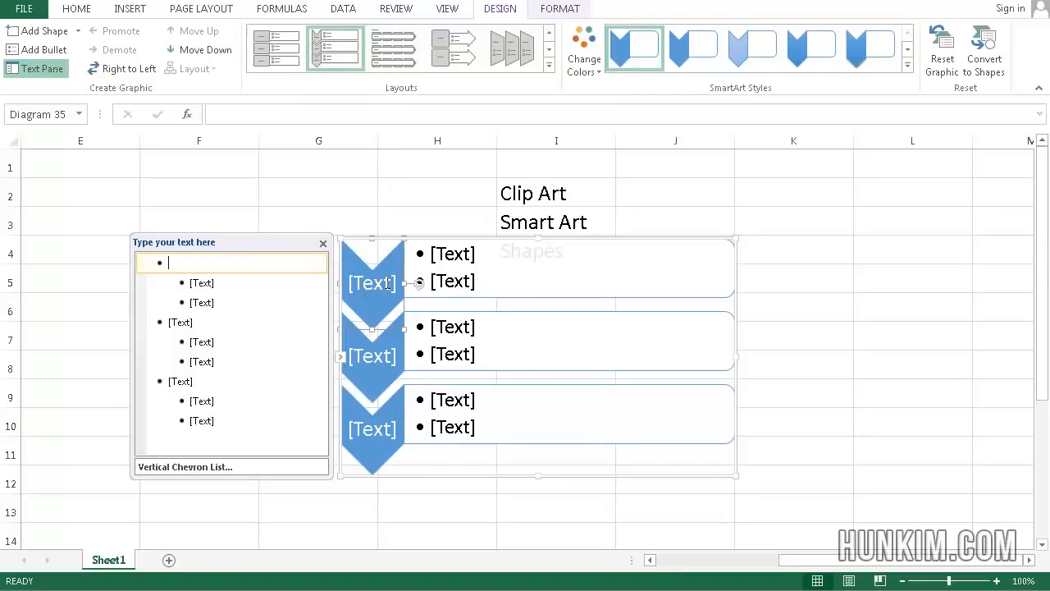
Label the three chevrons Fear, Anger and Hate
{"action": "left_click", "coordinate": [388, 283]}
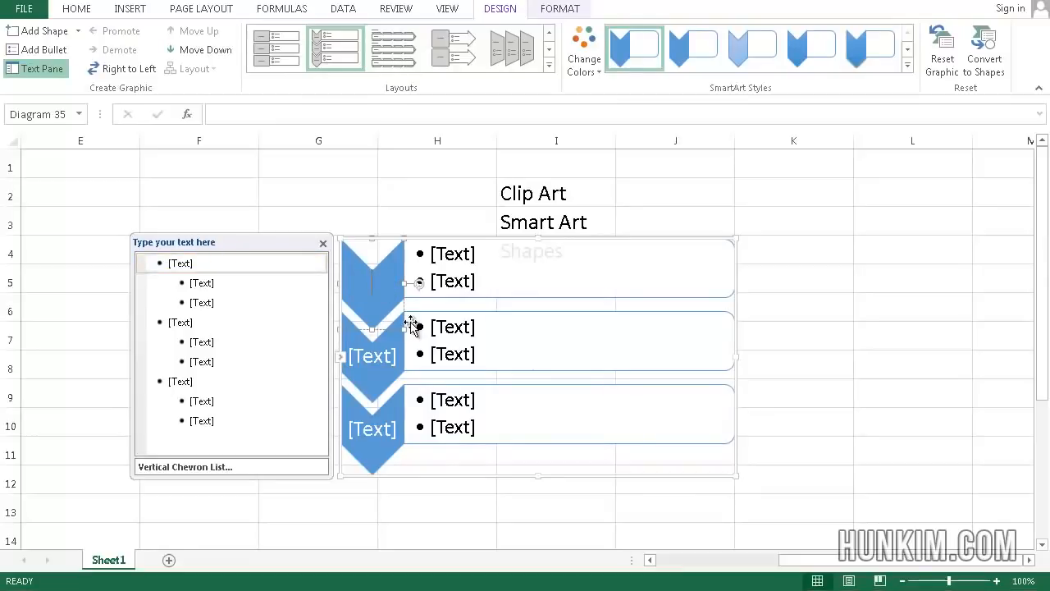
{"action": "type", "text": "Fear"}
{"action": "left_click", "coordinate": [375, 357]}
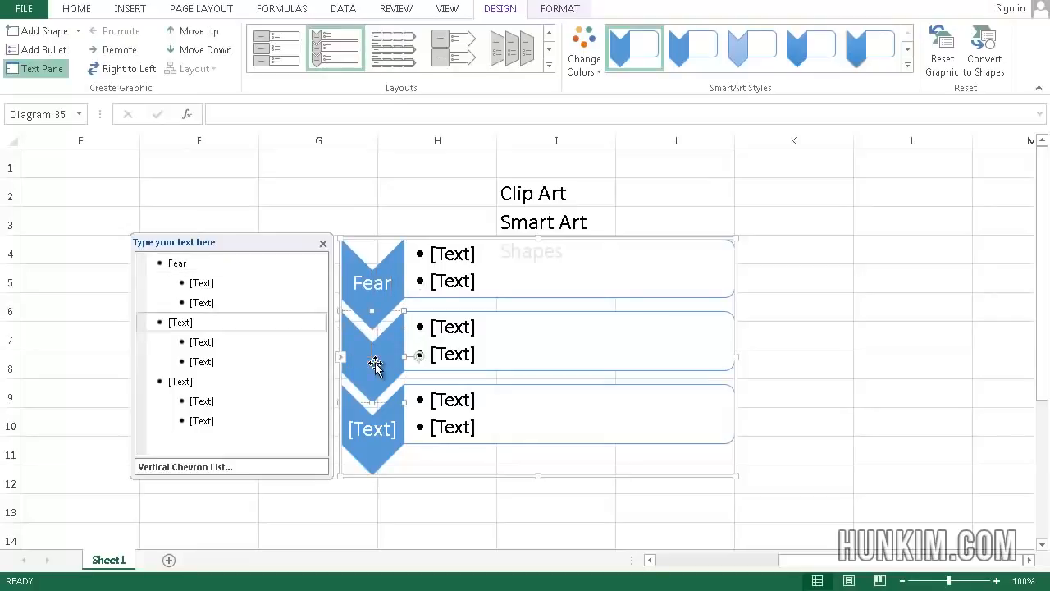
{"action": "type", "text": "Anger"}
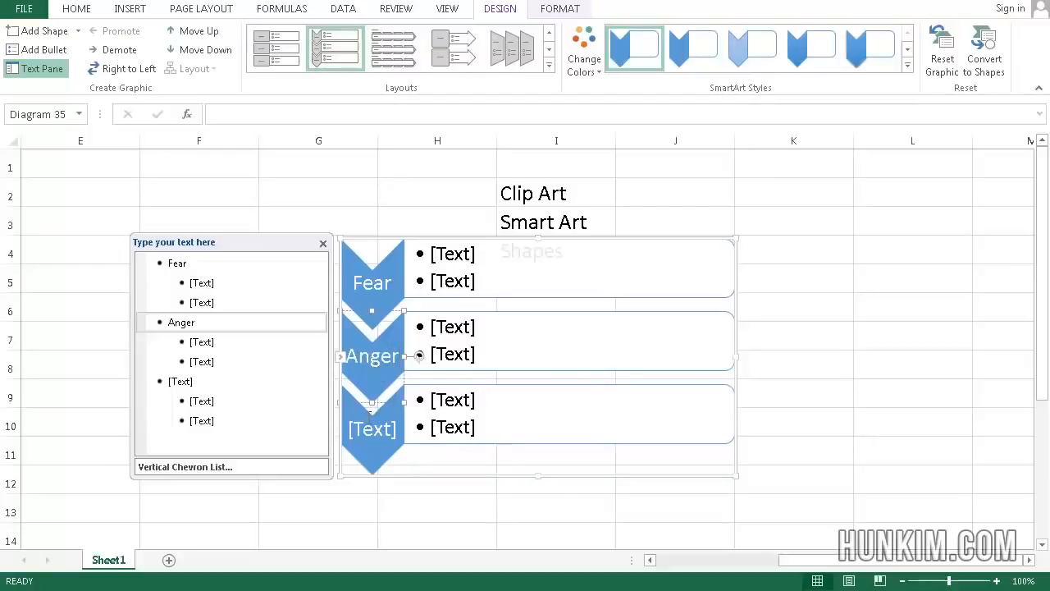
{"action": "left_click", "coordinate": [419, 428]}
{"action": "type", "text": "Hate"}
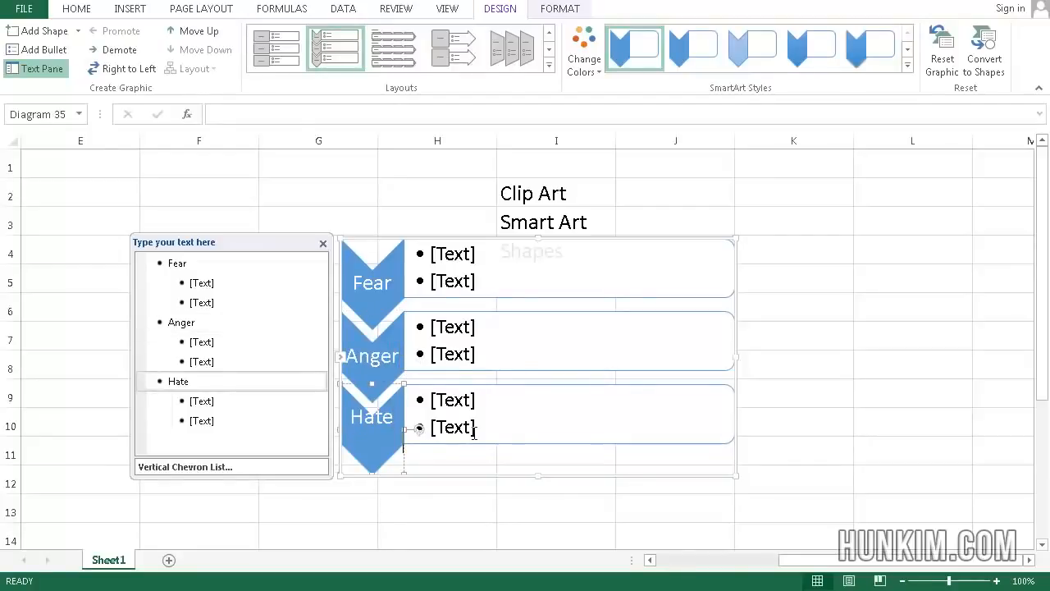
Add a fourth chevron labelled Suffering below Hate
{"action": "key", "text": "BackSpace"}
{"action": "key", "text": "BackSpace"}
{"action": "key", "text": "BackSpace"}
{"action": "key", "text": "BackSpace"}
{"action": "type", "text": "Hate"}
{"action": "left_click", "coordinate": [480, 439]}
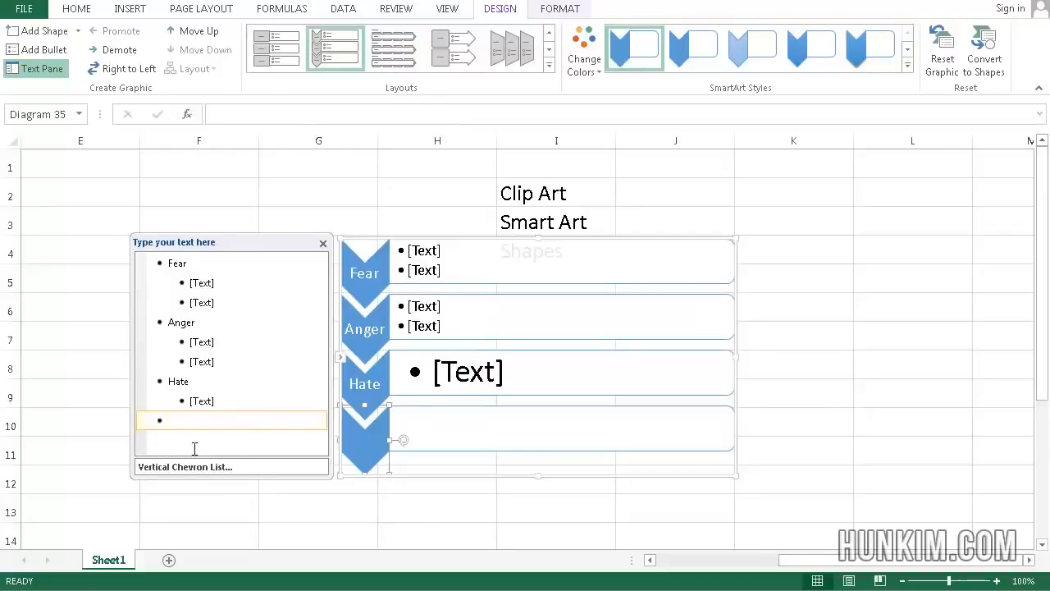
{"action": "type", "text": "Suffering"}
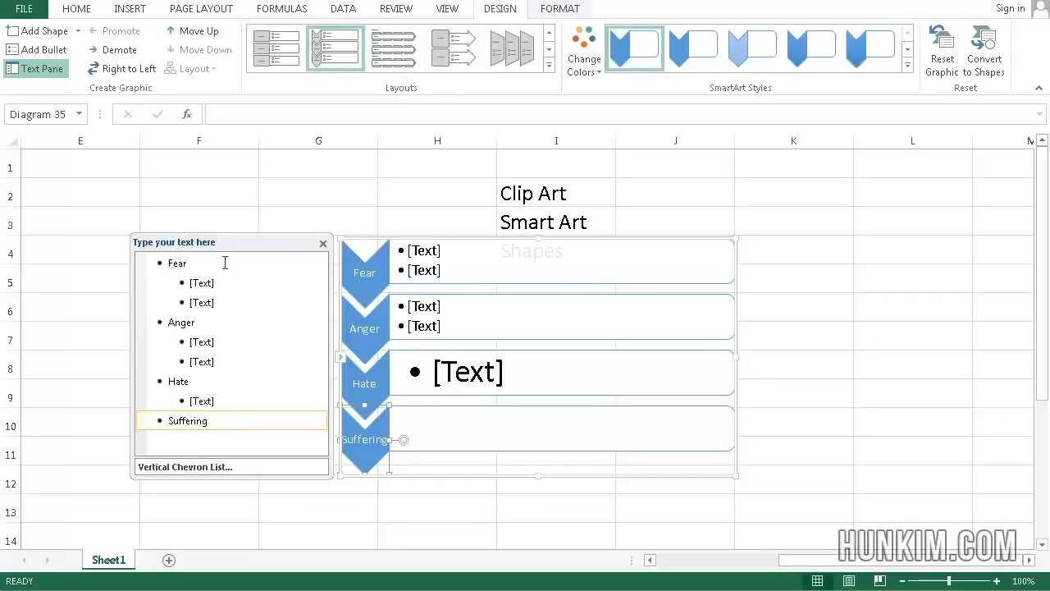
Enter the Fear bullets "don't be afraid" and "be brave"
{"action": "left_click", "coordinate": [201, 283]}
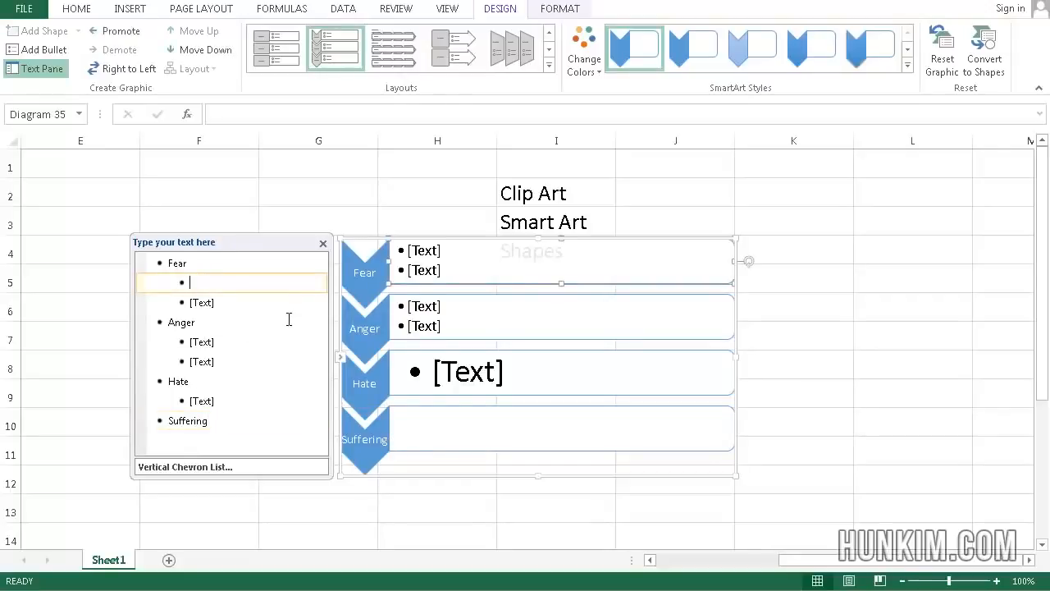
{"action": "type", "text": "don't"}
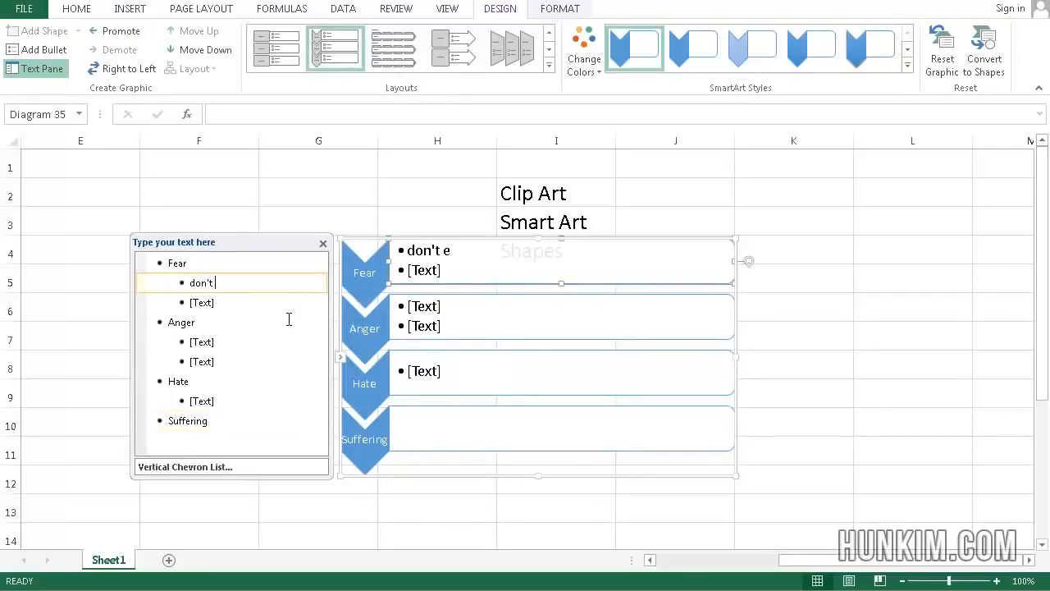
{"action": "type", "text": " be afraid"}
{"action": "left_click", "coordinate": [198, 304]}
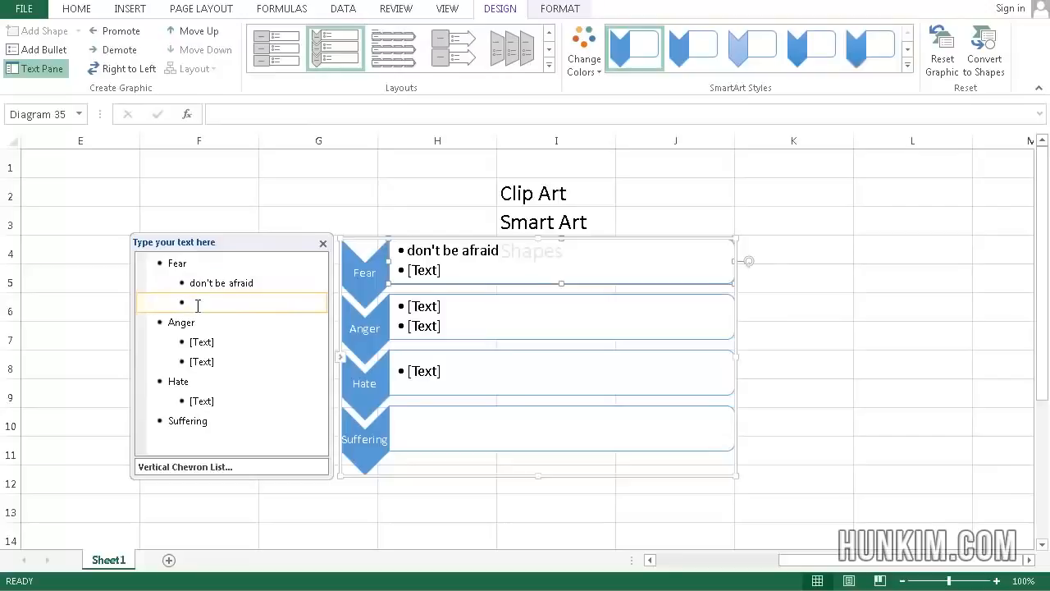
{"action": "type", "text": "be brave"}
Enter the Anger bullets "don't be mad" and "be glad"
{"action": "left_click", "coordinate": [202, 342]}
{"action": "type", "text": "don't "}
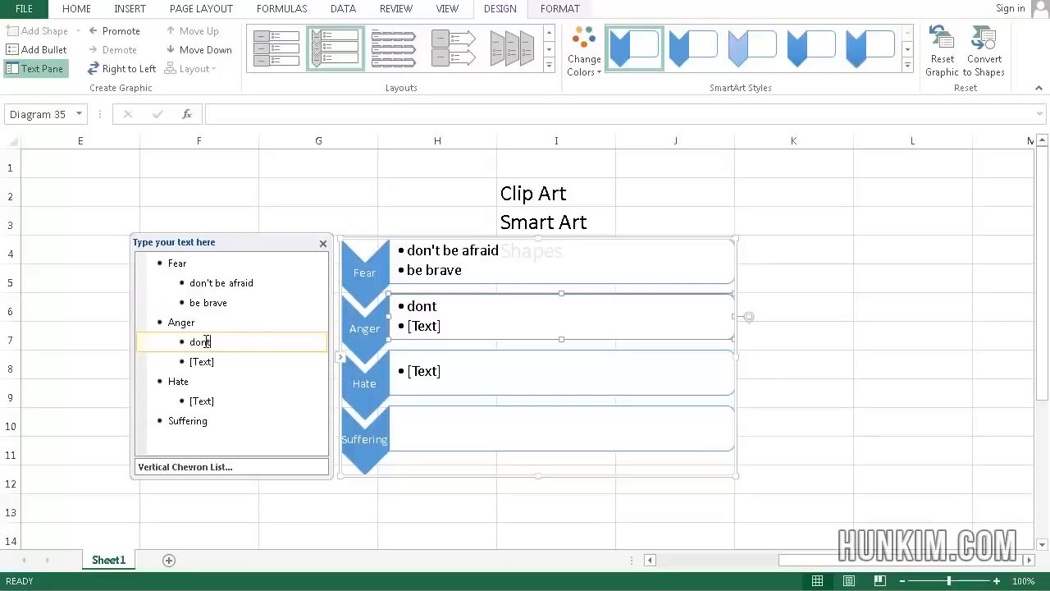
{"action": "type", "text": "be mad"}
{"action": "left_click", "coordinate": [208, 359]}
{"action": "type", "text": "be glad"}
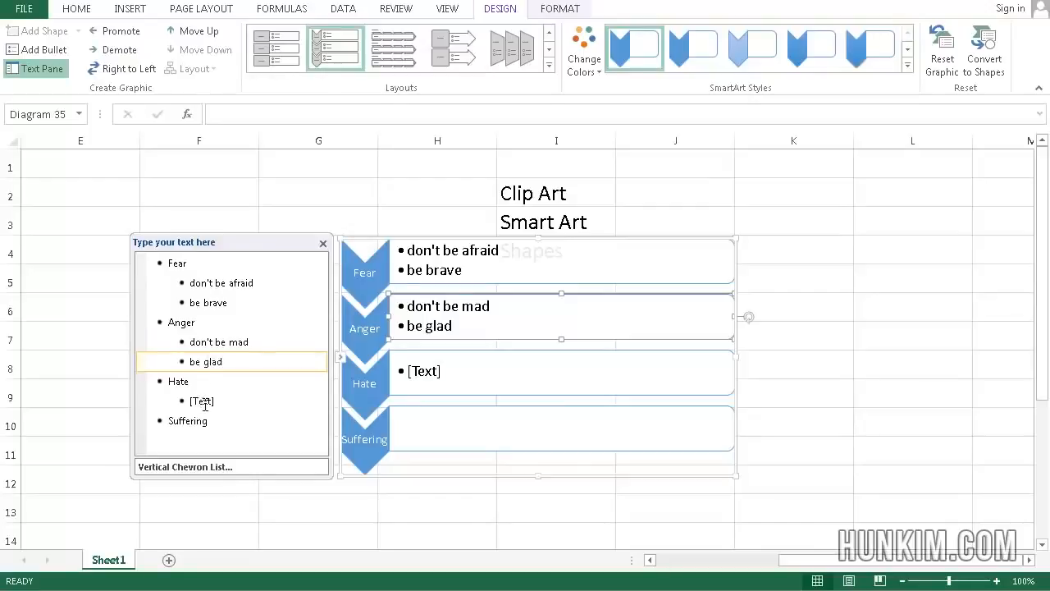
Enter the Hate bullets "be not hateful" and "love instead"
{"action": "left_click", "coordinate": [205, 402]}
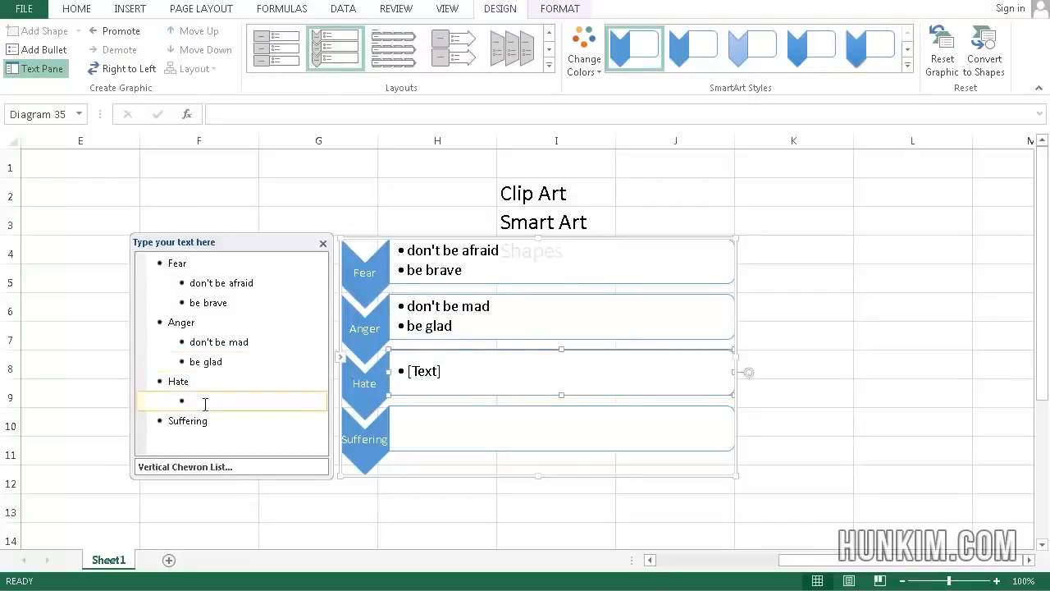
{"action": "type", "text": "be not hateful"}
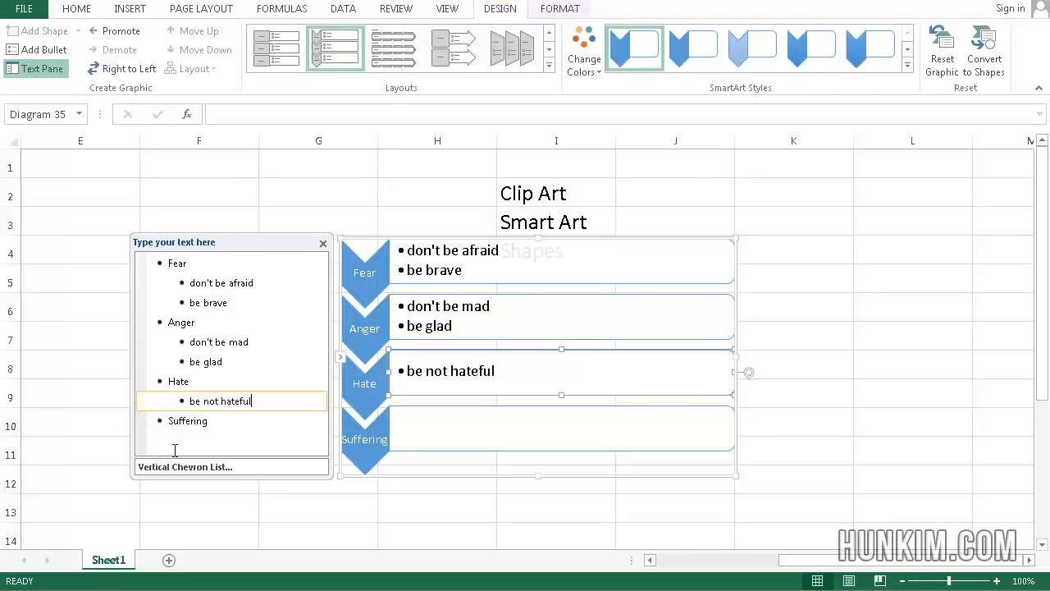
{"action": "key", "text": "Return"}
{"action": "type", "text": "love instea"}
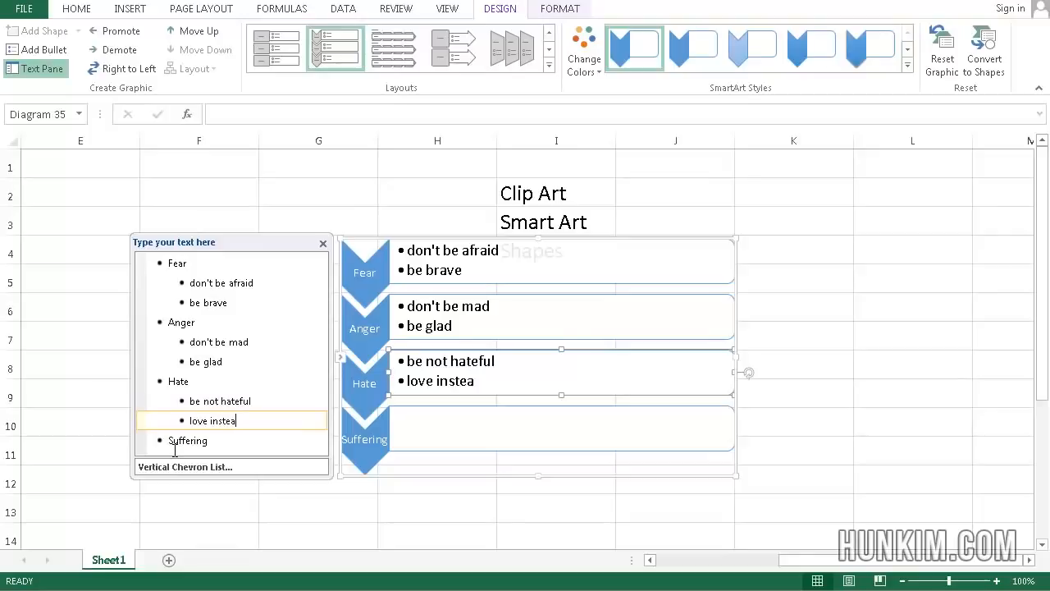
{"action": "type", "text": "d"}
Add the Suffering bullets "be happy" and "don't suffer", then deselect the SmartArt graphic
{"action": "left_click", "coordinate": [245, 443]}
{"action": "key", "text": "Return"}
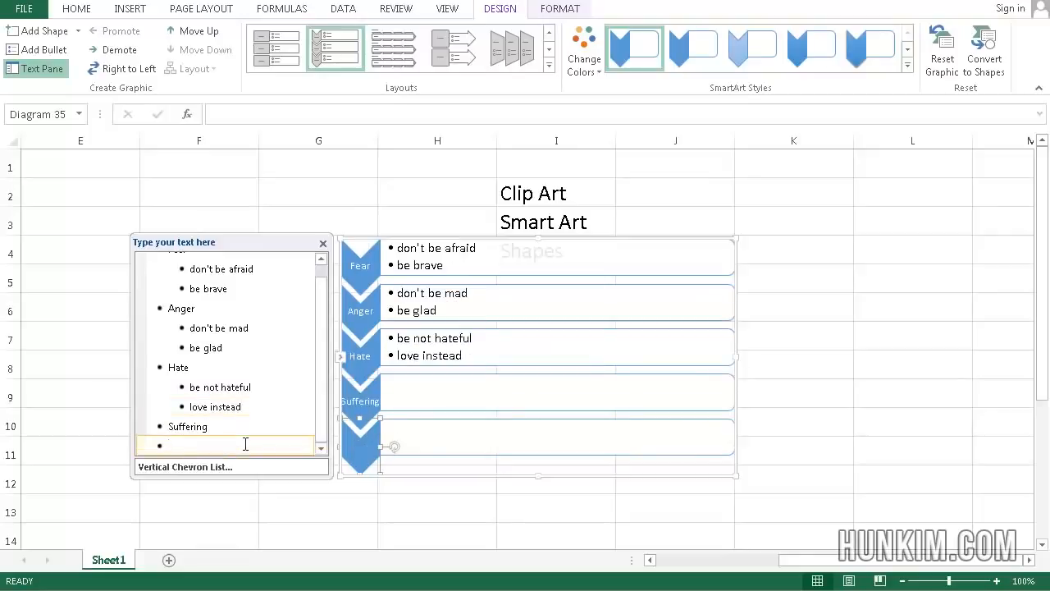
{"action": "key", "text": "Tab"}
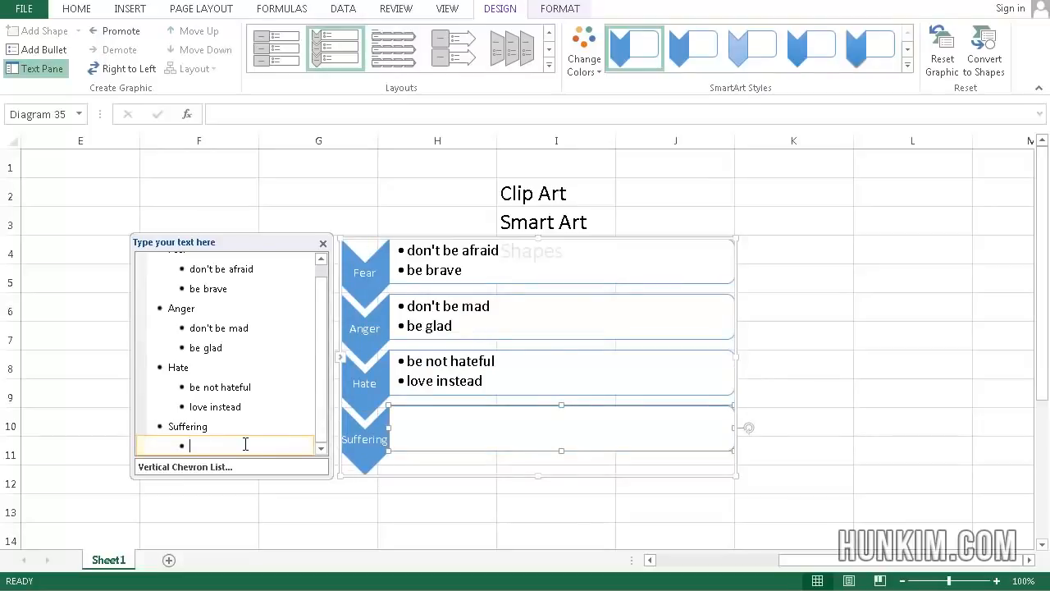
{"action": "type", "text": "be happy"}
{"action": "key", "text": "Return"}
{"action": "type", "text": "don"}
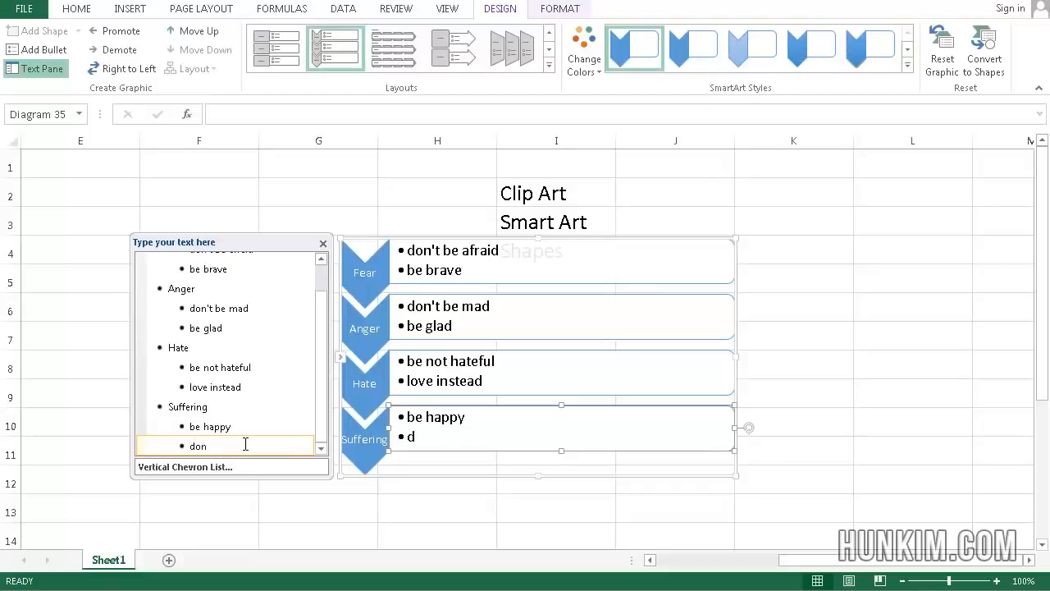
{"action": "type", "text": "'t suffer"}
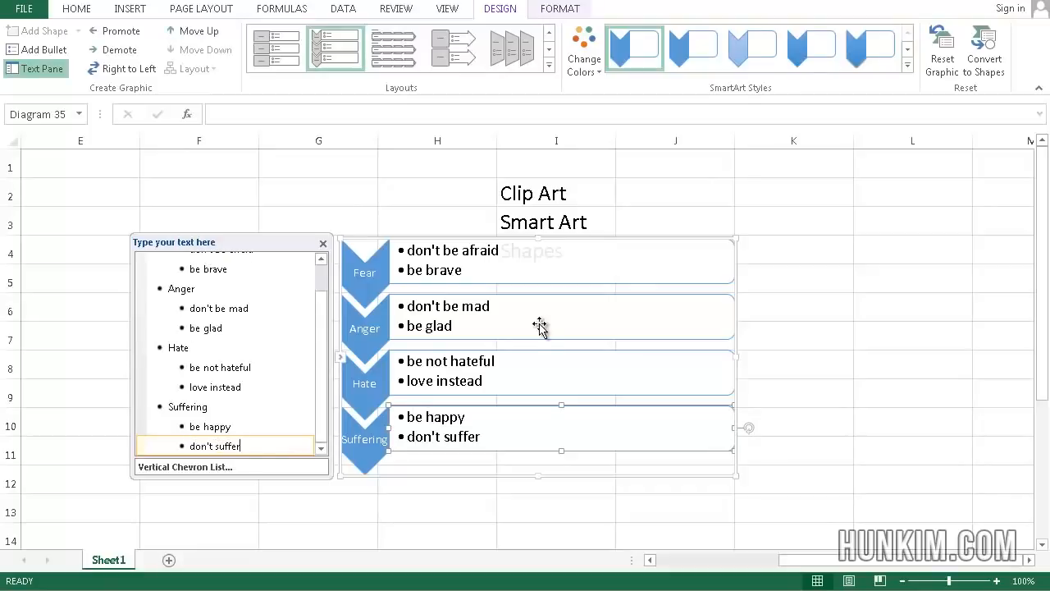
{"action": "left_click", "coordinate": [513, 275]}
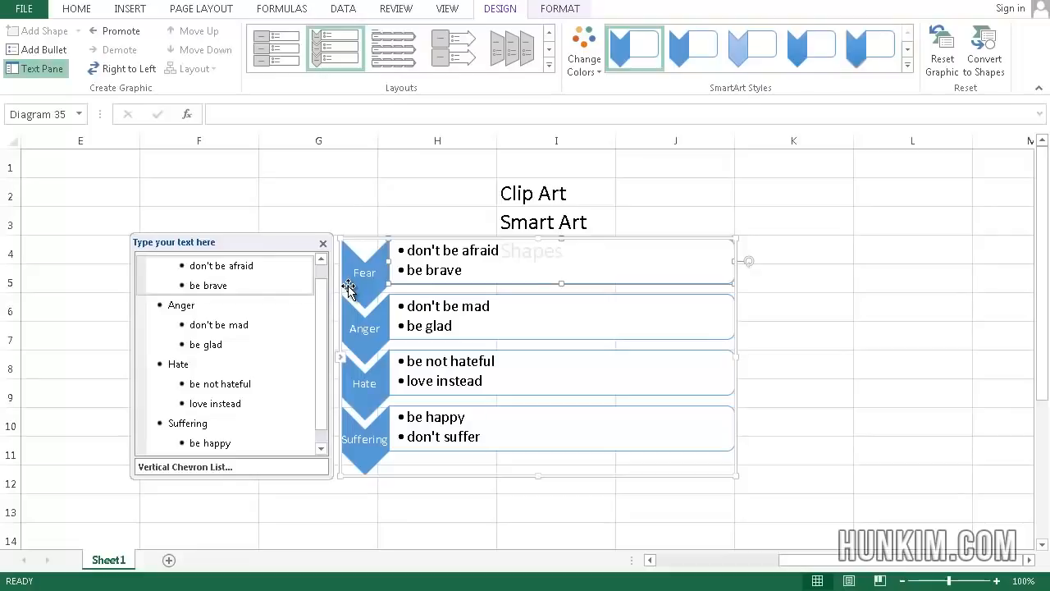
{"action": "key", "text": "Escape"}
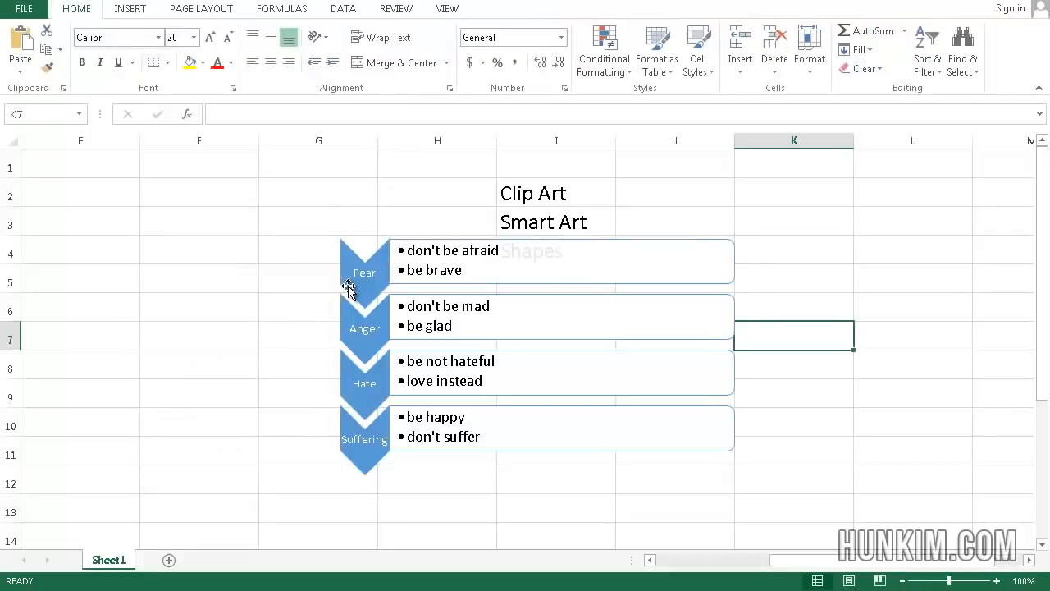
Try dragging the Fear text box out of the chevron list, then undo the move
{"action": "left_click", "coordinate": [878, 222]}
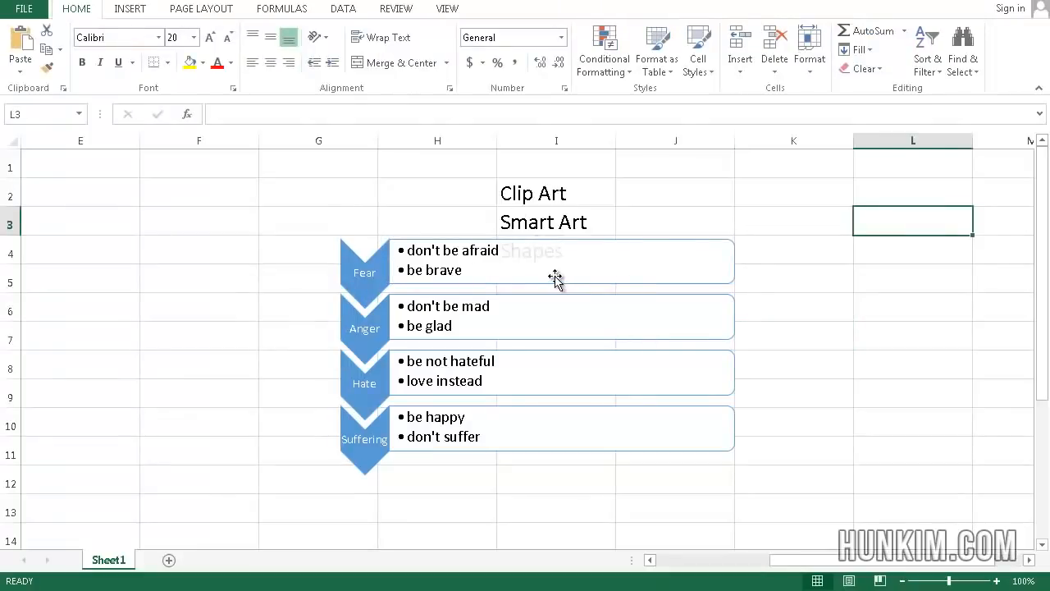
{"action": "left_click", "coordinate": [431, 241]}
{"action": "left_click_drag", "start_coordinate": [431, 240], "coordinate": [280, 185]}
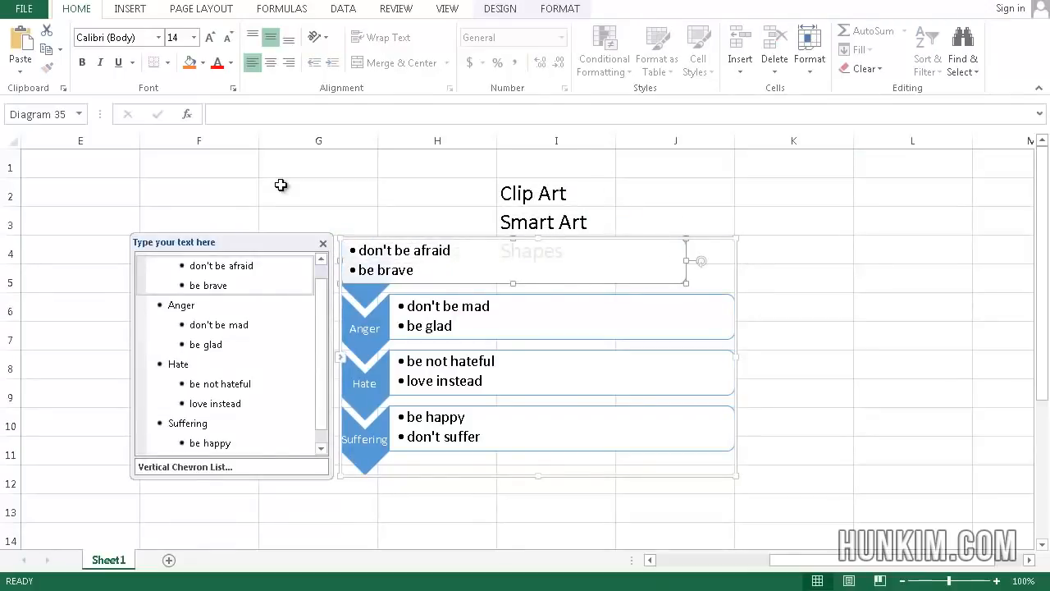
{"action": "key", "text": "ctrl+z"}
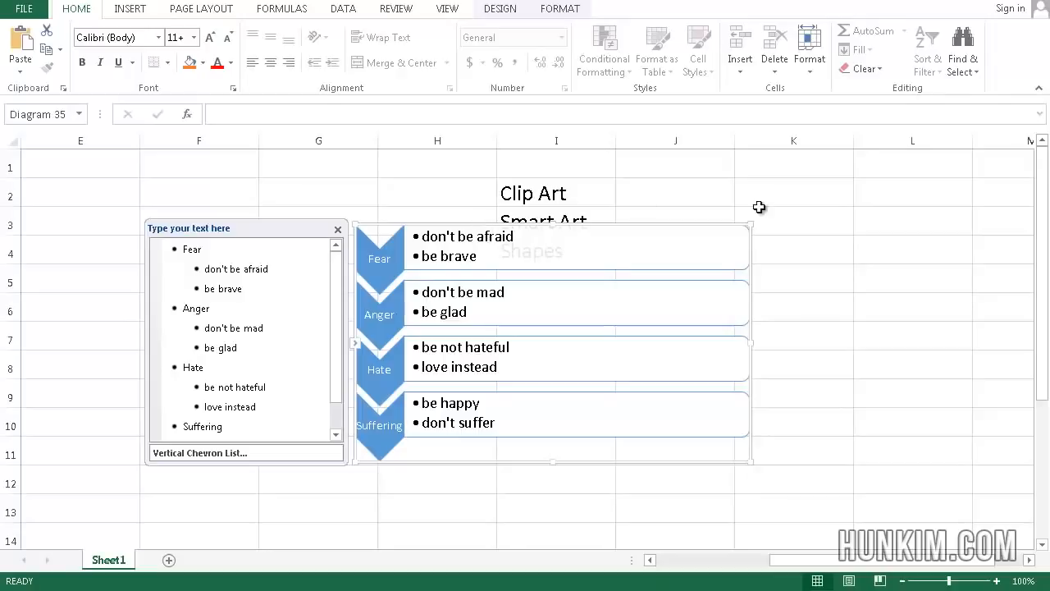
Try dragging the Fear text box down again, undo it, and move the whole SmartArt graphic left to columns E–H
{"action": "left_click", "coordinate": [810, 232]}
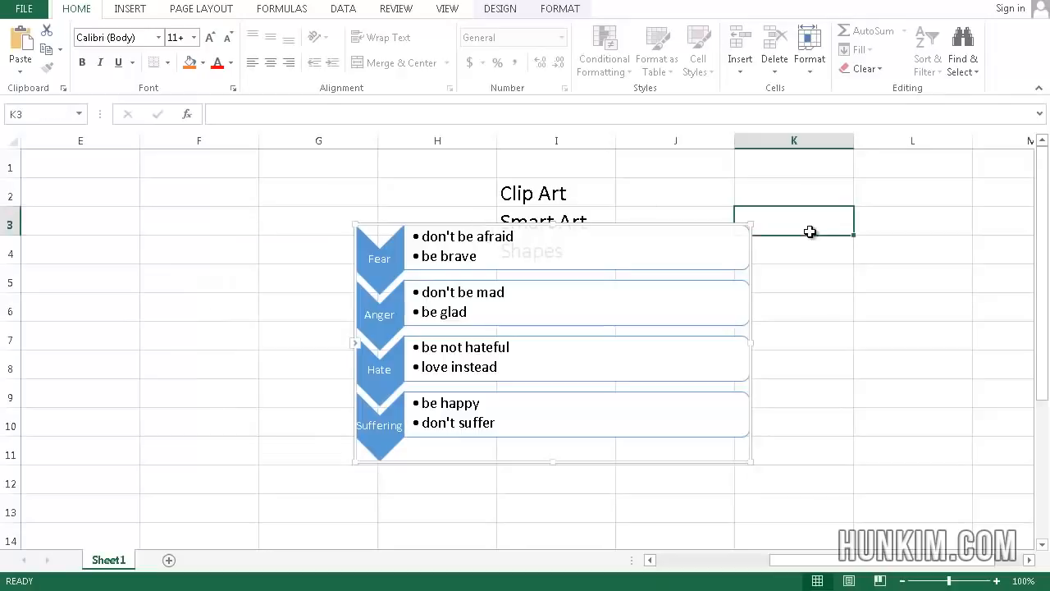
{"action": "left_click", "coordinate": [749, 253]}
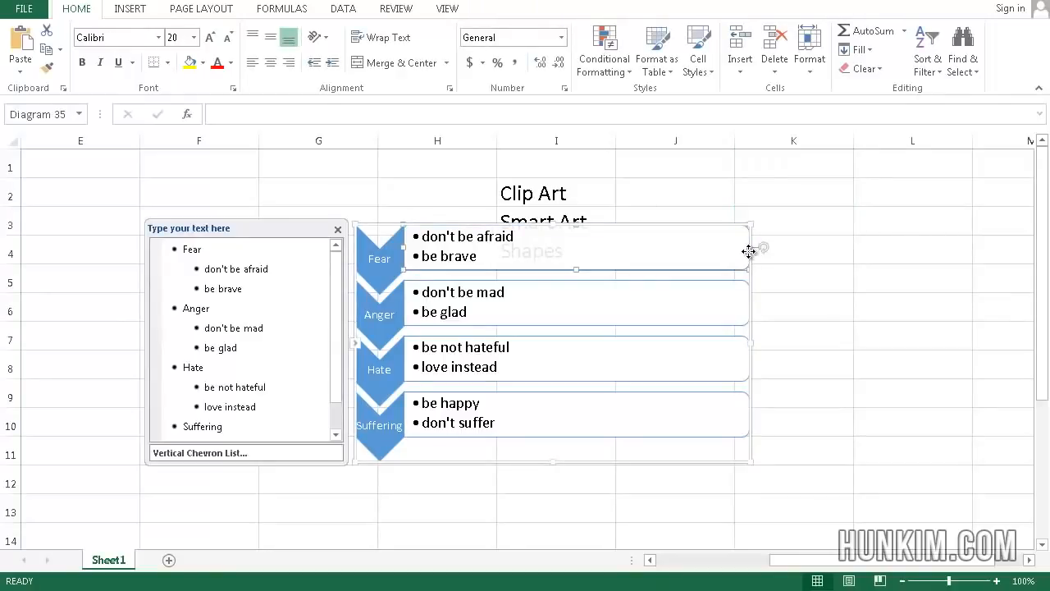
{"action": "left_click_drag", "start_coordinate": [749, 252], "coordinate": [648, 287]}
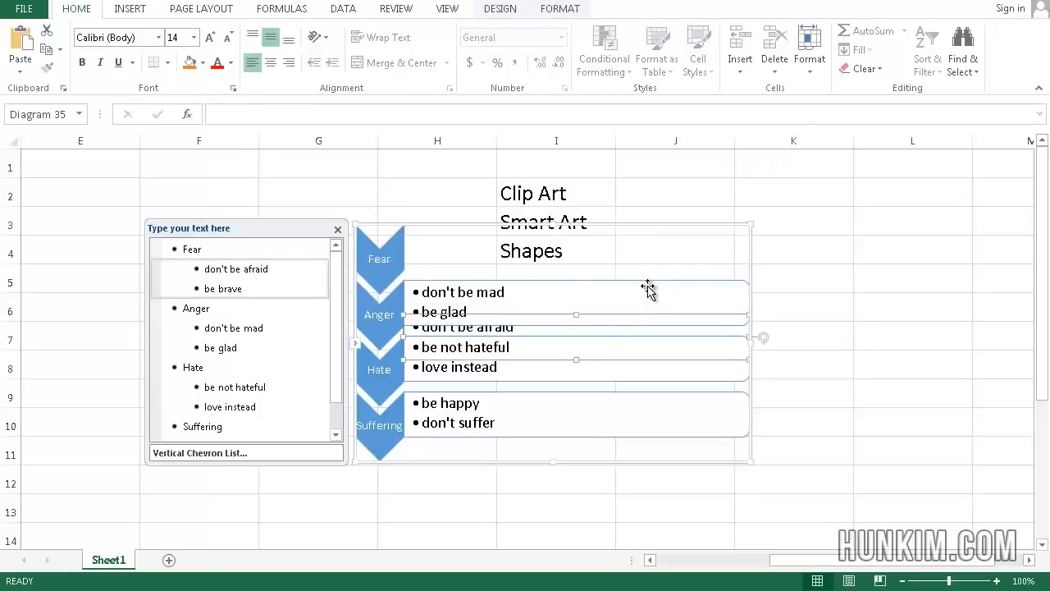
{"action": "key", "text": "ctrl+z"}
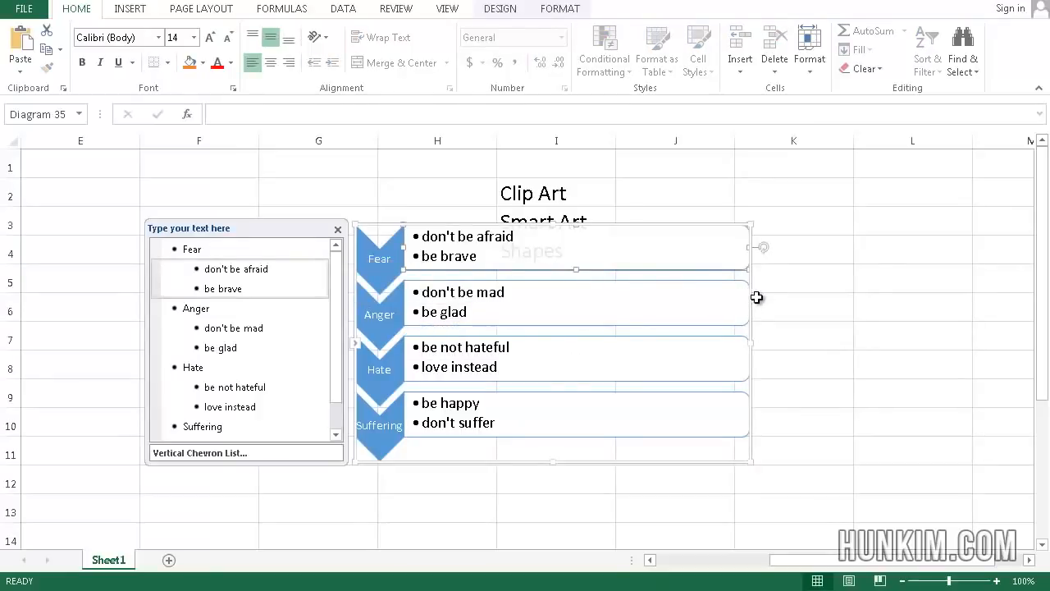
{"action": "left_click_drag", "start_coordinate": [750, 276], "coordinate": [460, 237]}
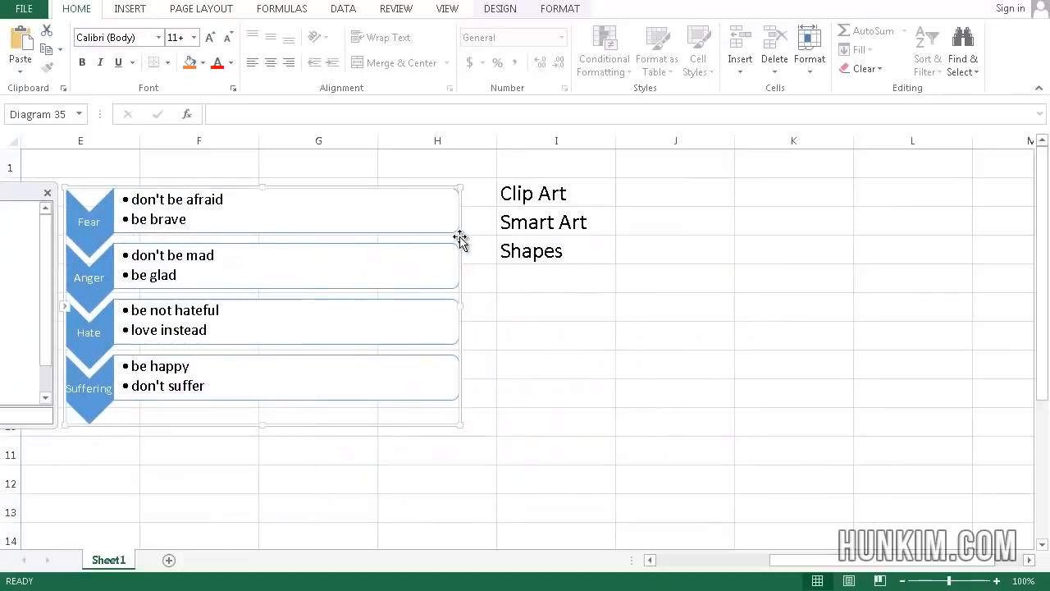
Clear the contents of every cell on the worksheet
{"action": "left_click", "coordinate": [563, 254]}
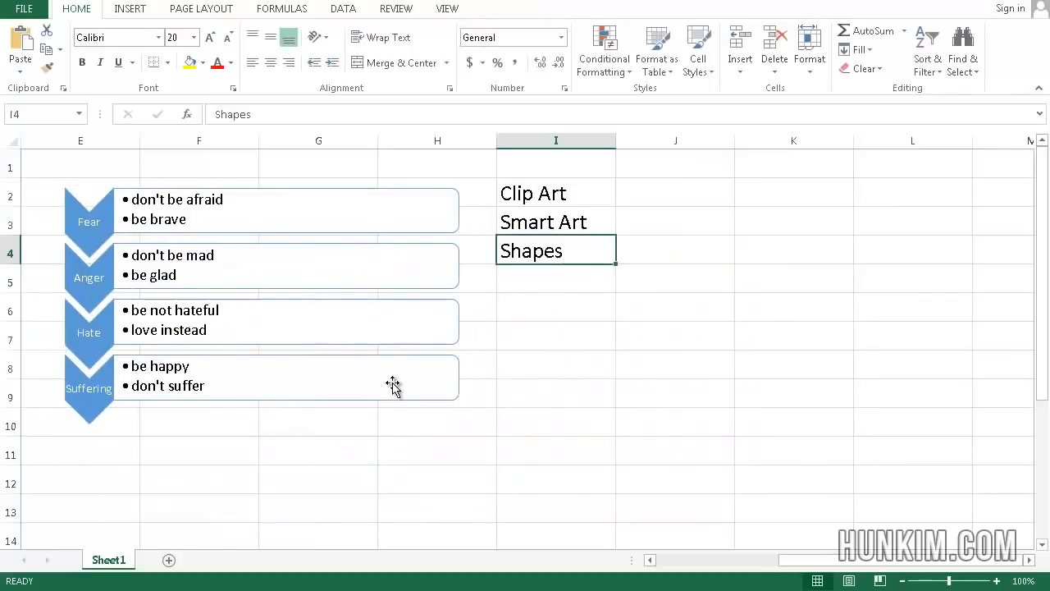
{"action": "left_click", "coordinate": [663, 427]}
{"action": "key", "text": "ctrl+a"}
{"action": "key", "text": "Delete"}
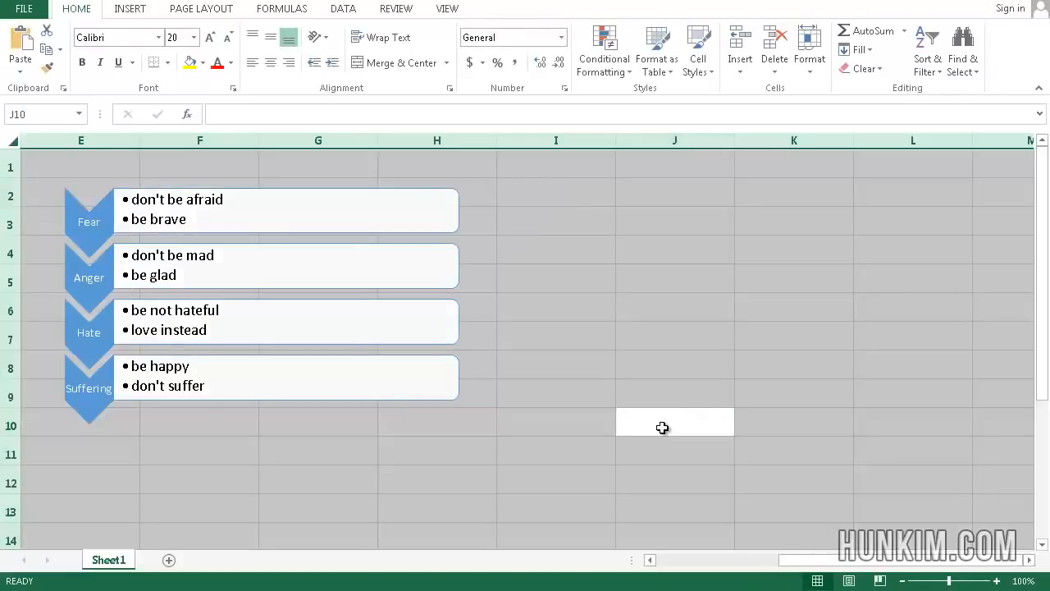
Select the SmartArt chevron list and delete it
{"action": "left_click", "coordinate": [420, 331]}
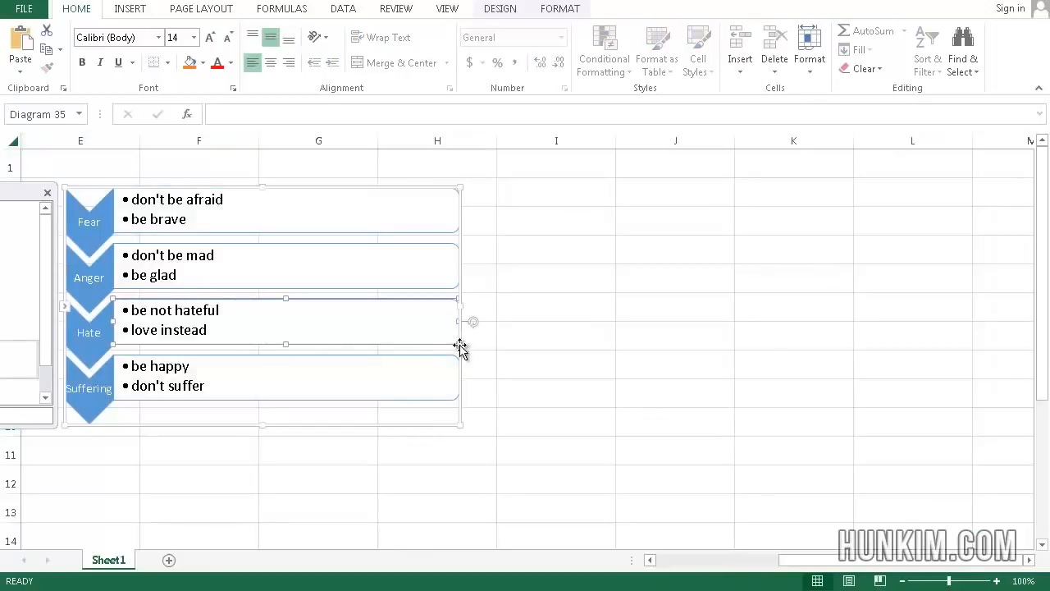
{"action": "left_click", "coordinate": [460, 409]}
{"action": "key", "text": "Delete"}
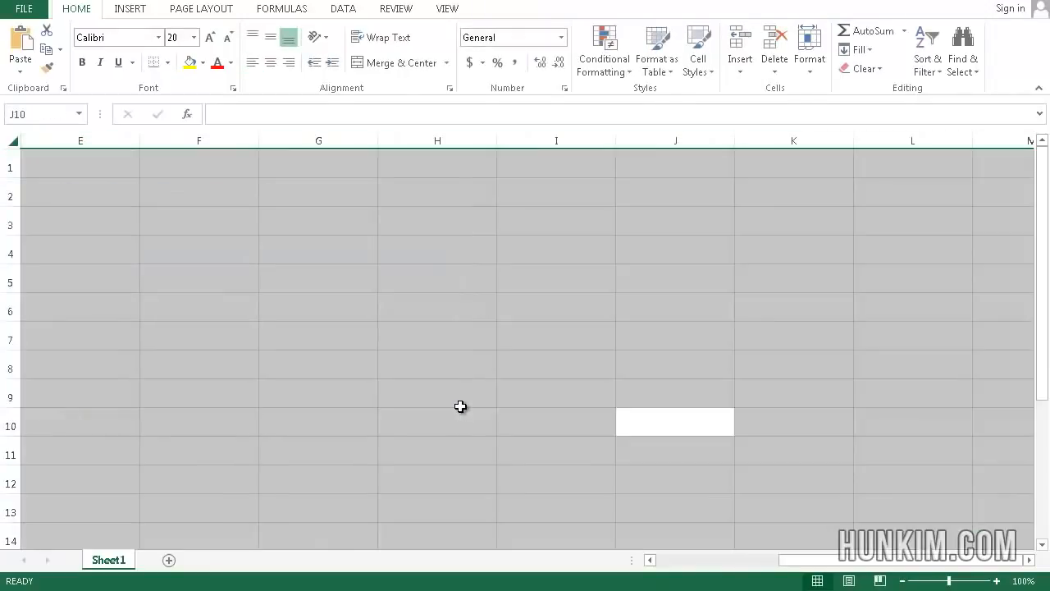
{"action": "left_click", "coordinate": [391, 267]}
{"action": "left_click", "coordinate": [321, 268]}
{"action": "key", "text": "Up"}
{"action": "key", "text": "Left"}
{"action": "key", "text": "Up"}
{"action": "key", "text": "Left"}
{"action": "key", "text": "Left"}
{"action": "key", "text": "Left"}
{"action": "key", "text": "Up"}
{"action": "key", "text": "Up"}
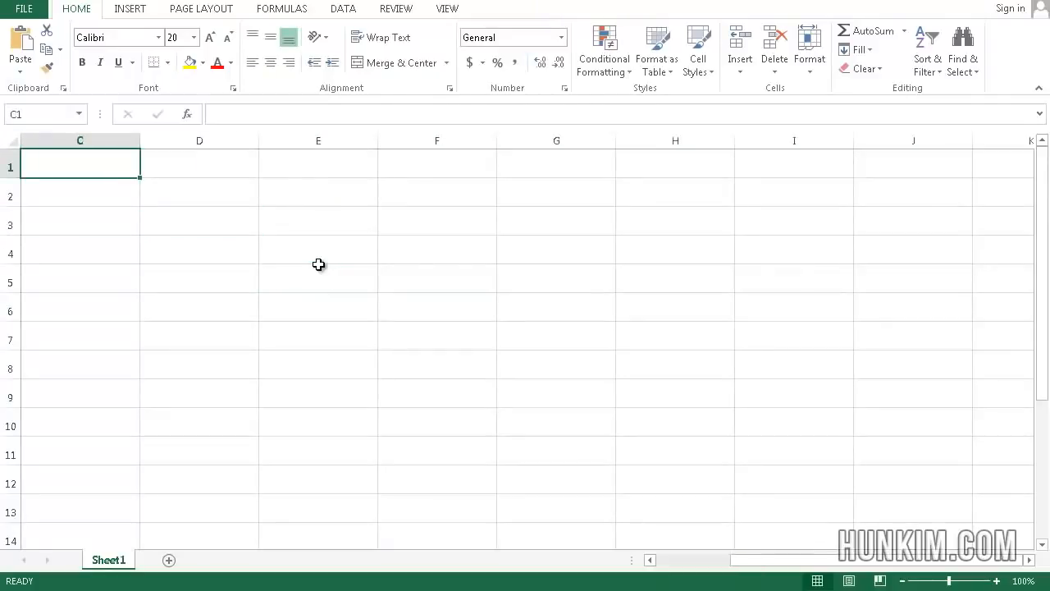
{"action": "key", "text": "Down"}
{"action": "key", "text": "Down"}
{"action": "key", "text": "Right"}
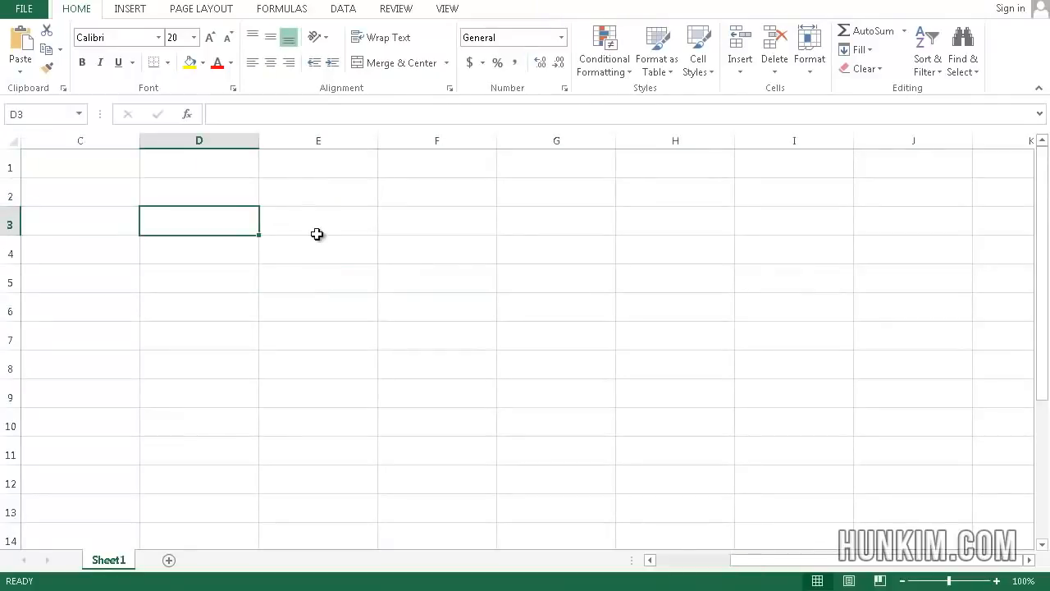
Insert a rounded rectangle shape about 3.23" high and 7.04" wide over cells E2 to I10
{"action": "left_click", "coordinate": [132, 10]}
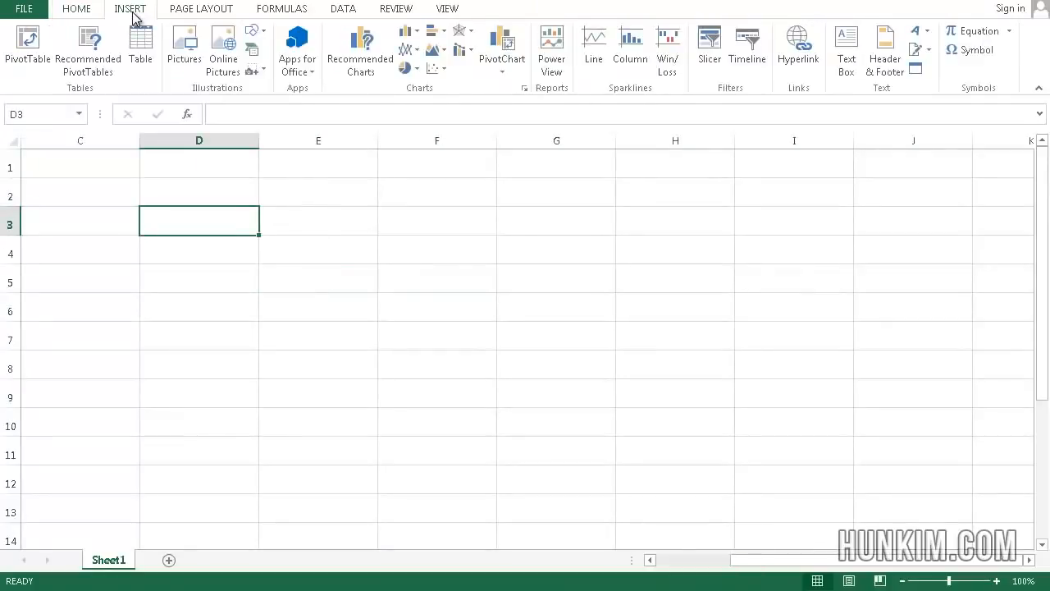
{"action": "left_click", "coordinate": [252, 33]}
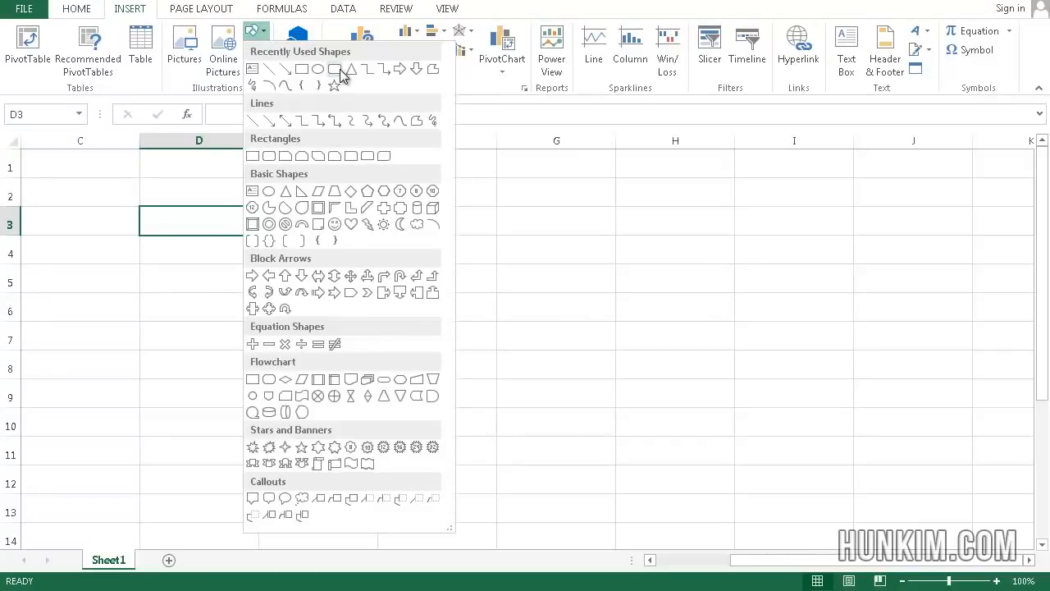
{"action": "left_click", "coordinate": [339, 71]}
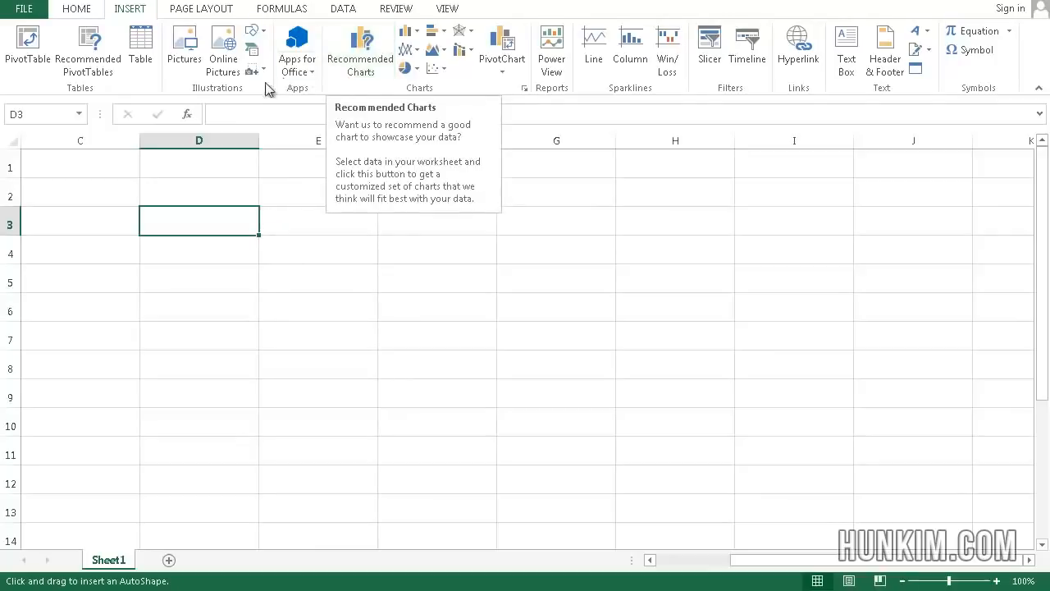
{"action": "left_click_drag", "start_coordinate": [254, 195], "coordinate": [809, 450]}
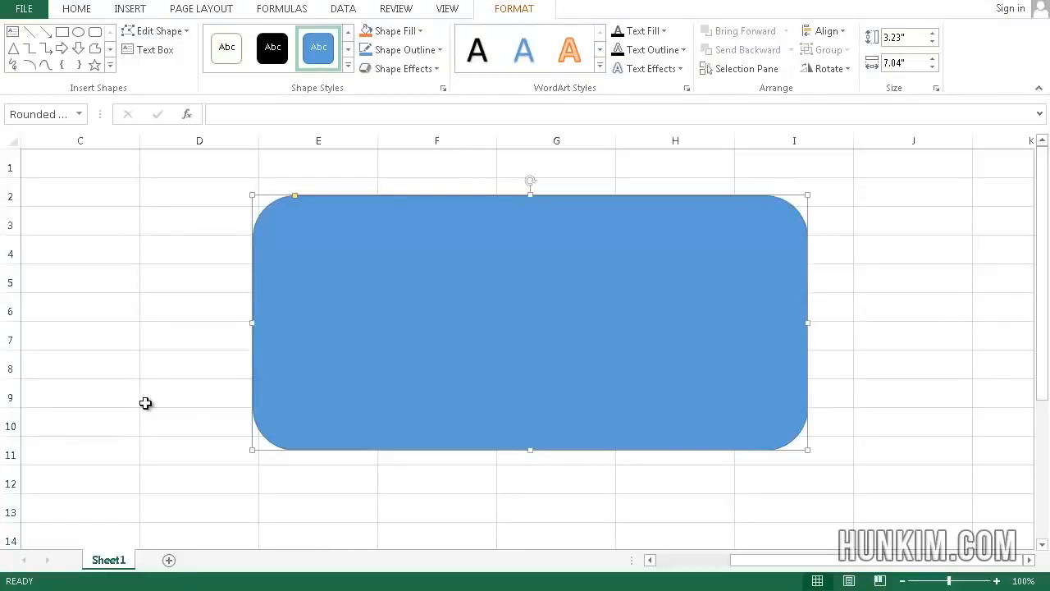
Type "Shapes" into the rectangle and set its font size to 50
{"action": "type", "text": "Shapes"}
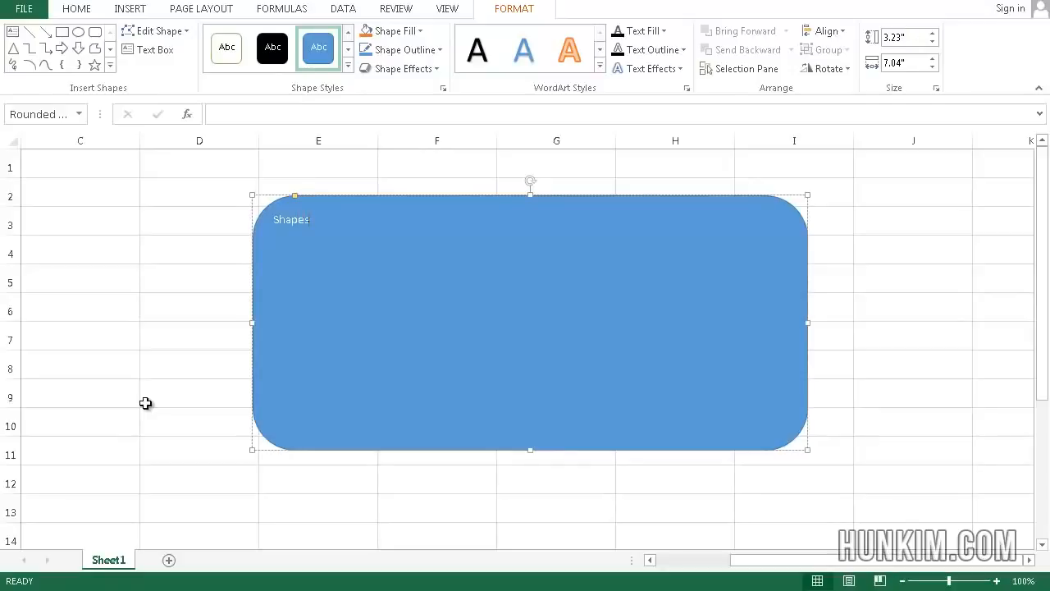
{"action": "double_click", "coordinate": [308, 220]}
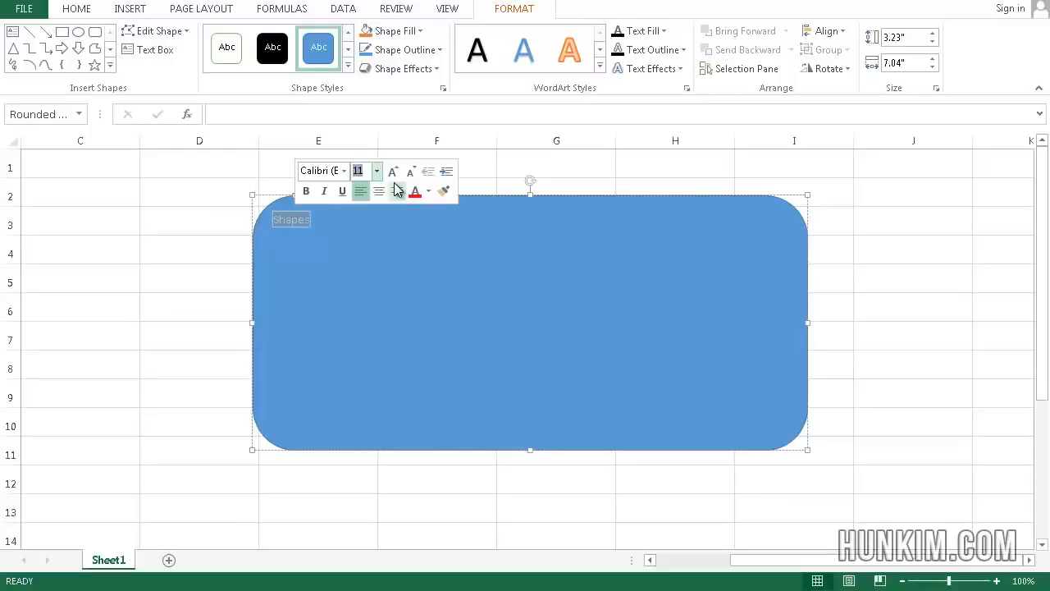
{"action": "type", "text": "50"}
{"action": "key", "text": "Return"}
{"action": "left_click", "coordinate": [386, 239]}
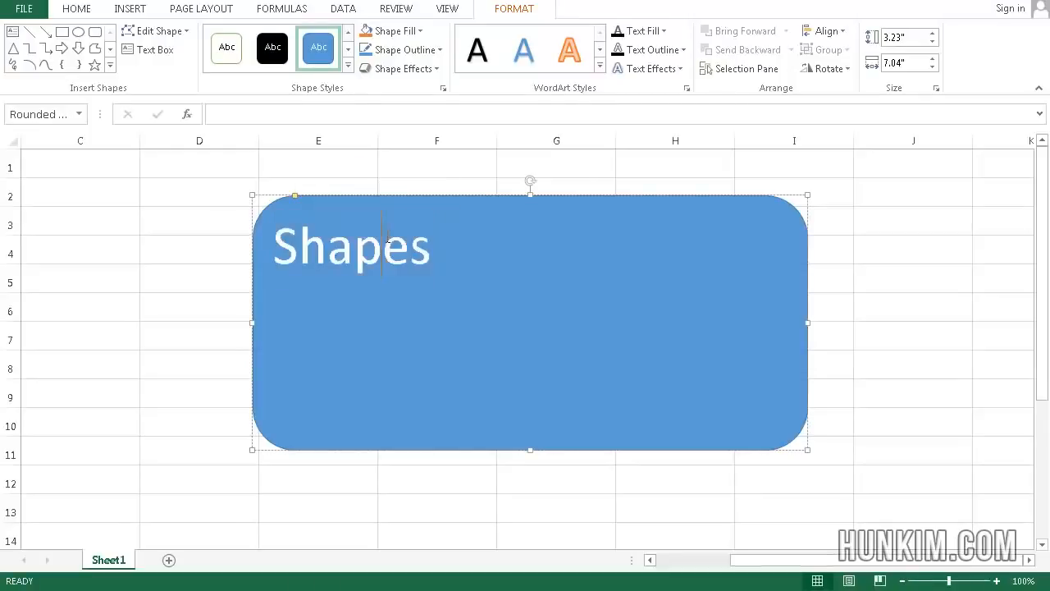
Center the Shapes text both horizontally and vertically within the rectangle
{"action": "double_click", "coordinate": [377, 243]}
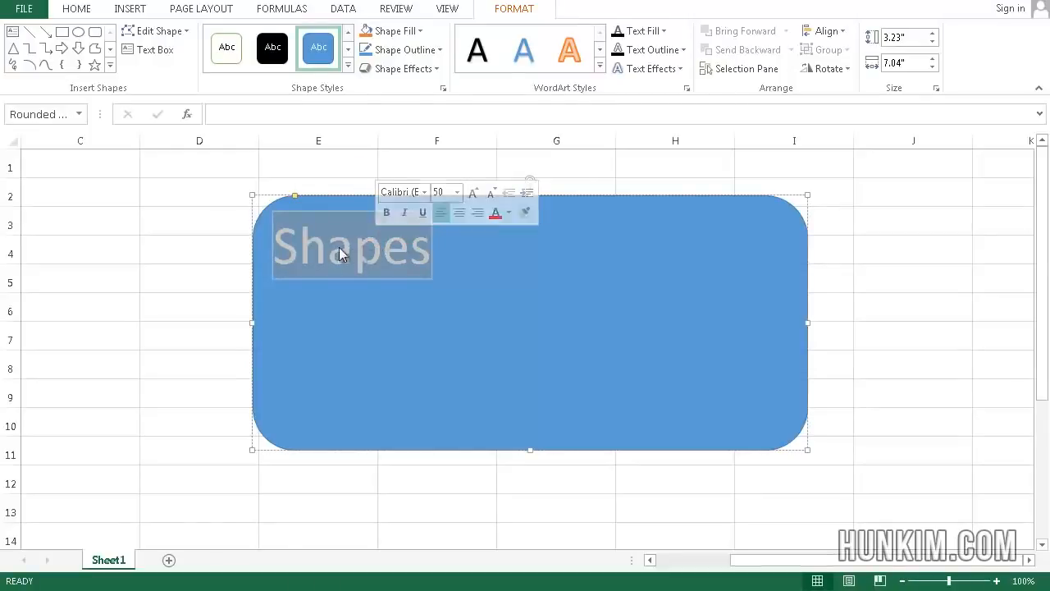
{"action": "left_click", "coordinate": [460, 211]}
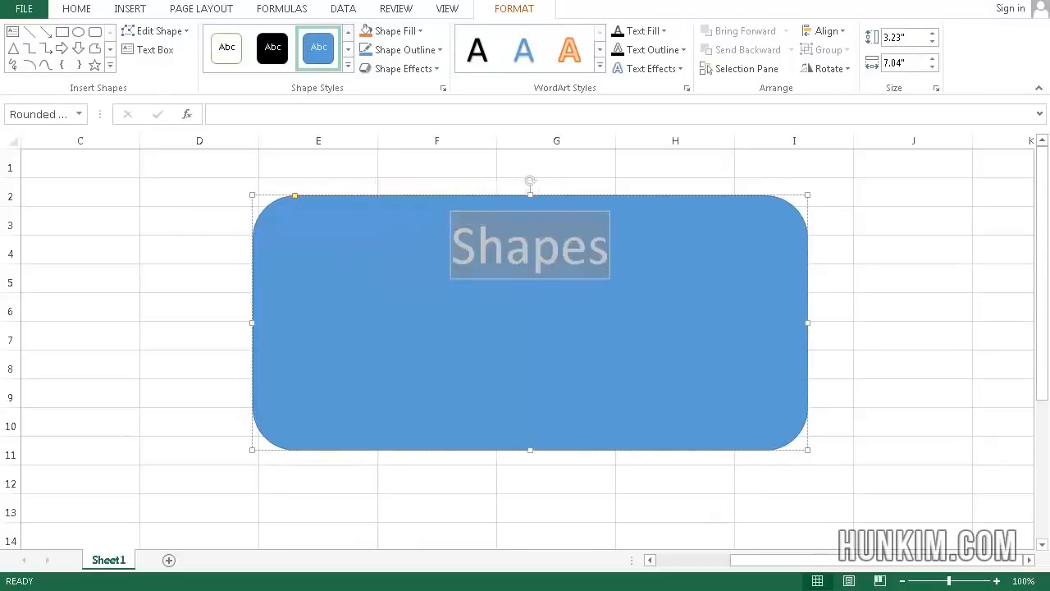
{"action": "left_click", "coordinate": [76, 9]}
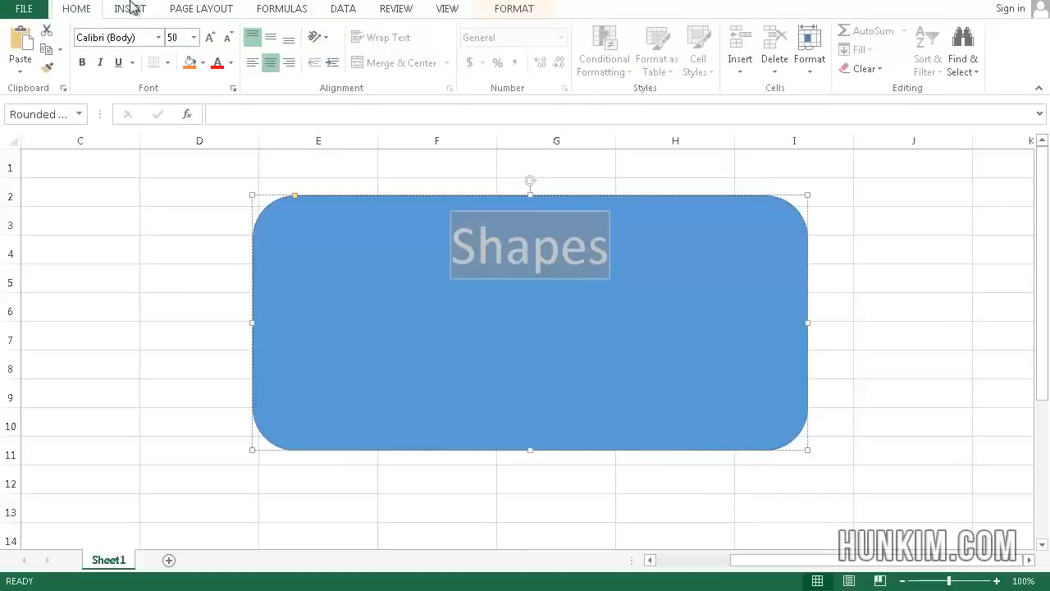
{"action": "left_click", "coordinate": [278, 45]}
{"action": "left_click", "coordinate": [235, 197]}
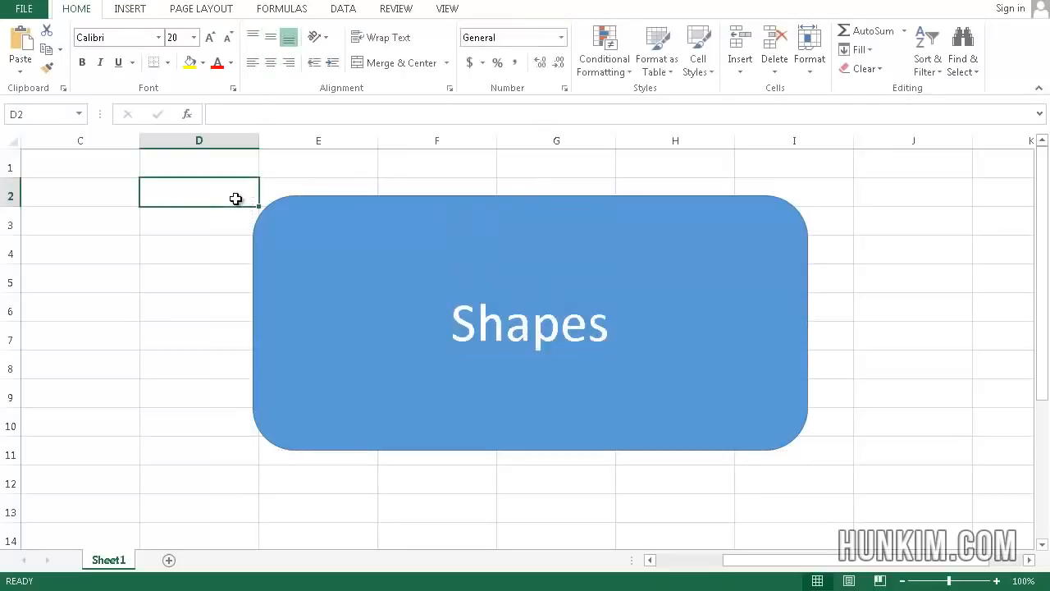
Apply a dark shadowed WordArt style to the Shapes text
{"action": "left_click", "coordinate": [495, 319]}
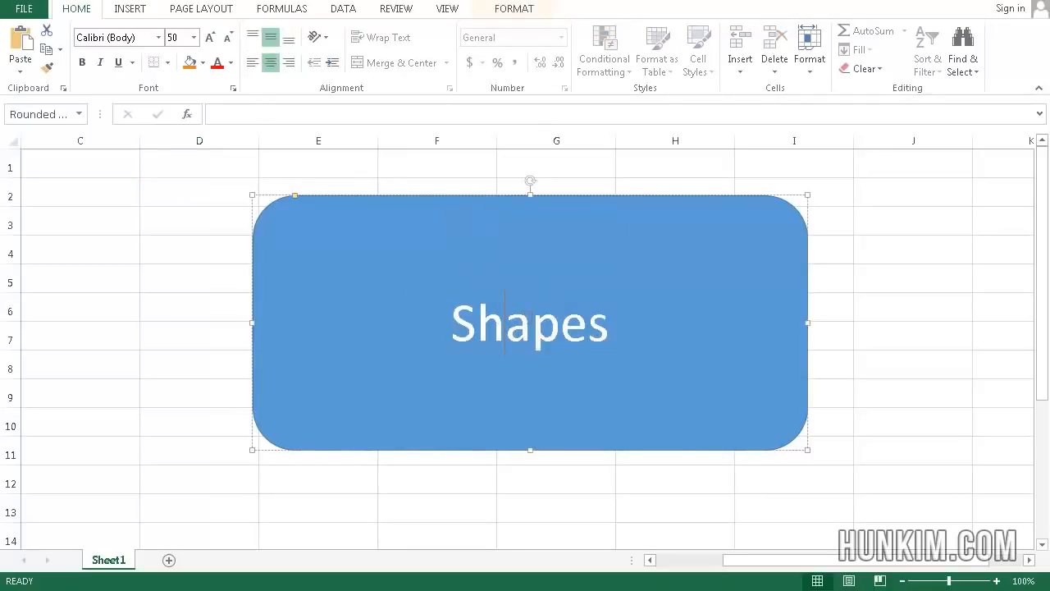
{"action": "left_click", "coordinate": [514, 11]}
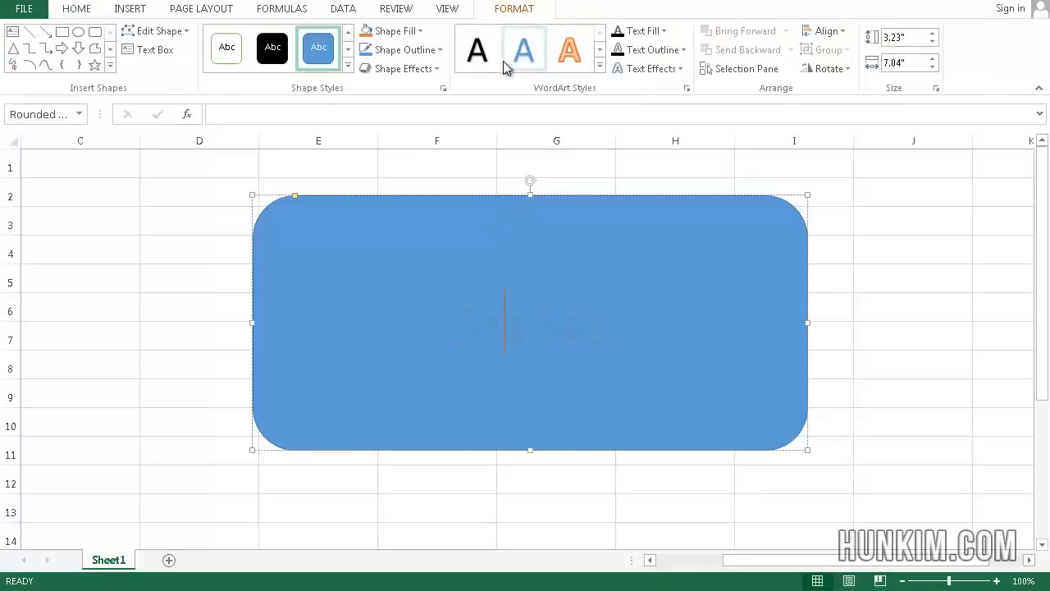
{"action": "left_click", "coordinate": [600, 66]}
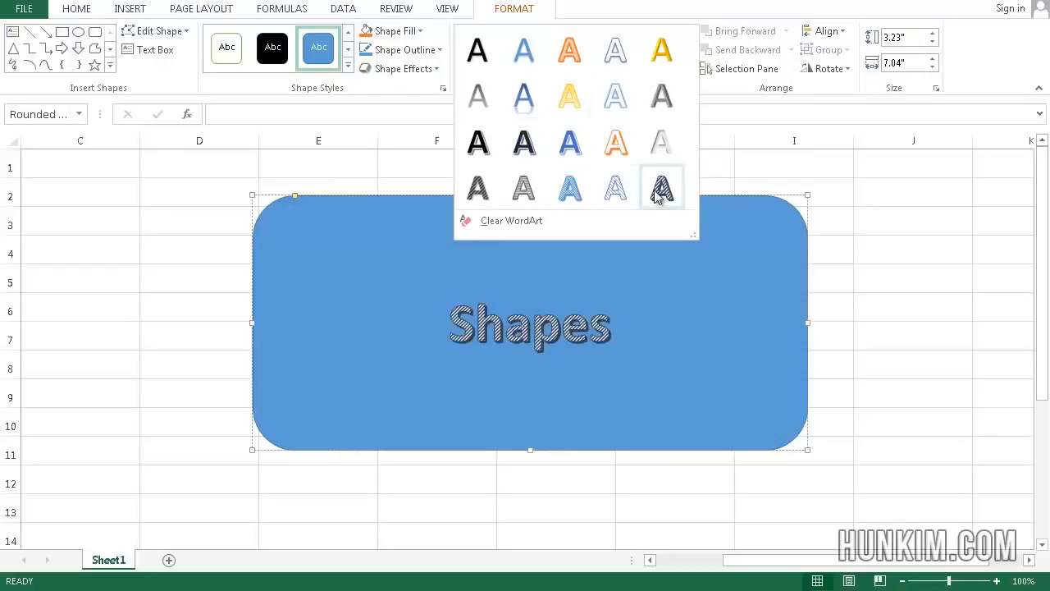
{"action": "left_click", "coordinate": [535, 146]}
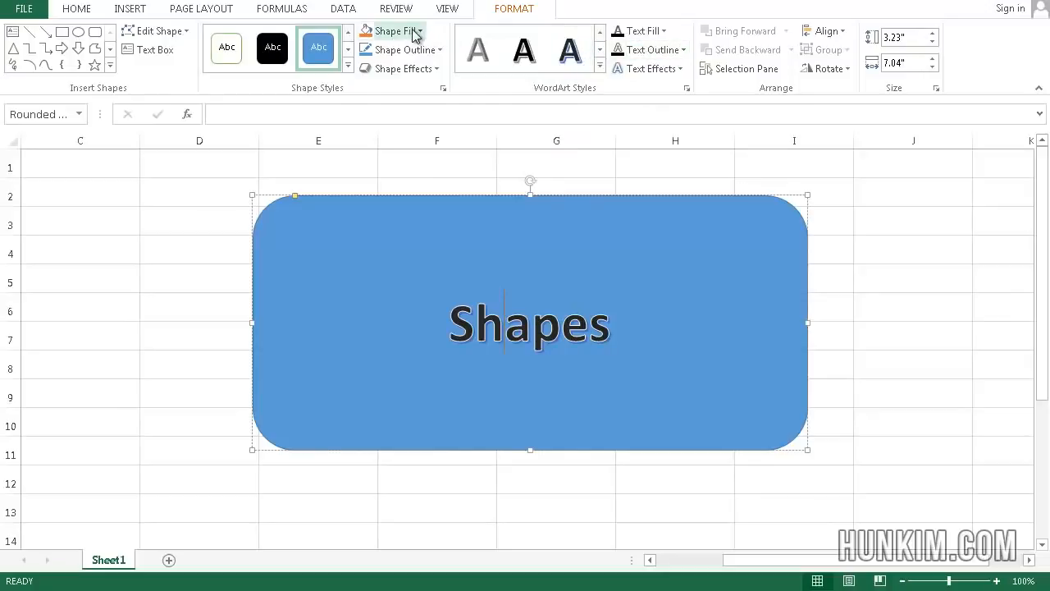
Apply the blue gradient shape style to the rectangle, leaving the Shape Fill gradient options unchosen
{"action": "left_click", "coordinate": [349, 66]}
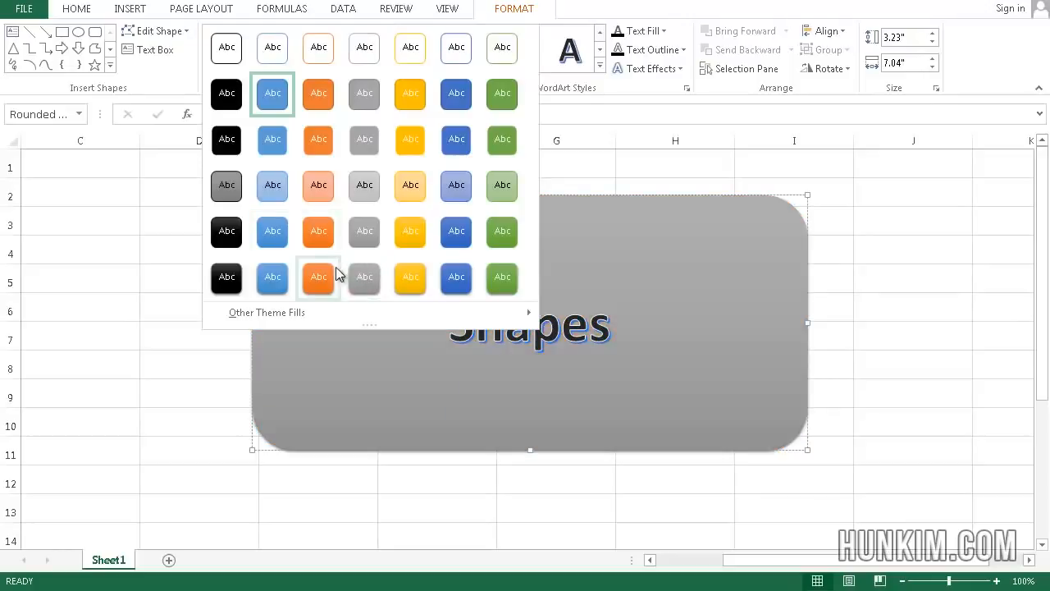
{"action": "left_click", "coordinate": [274, 279]}
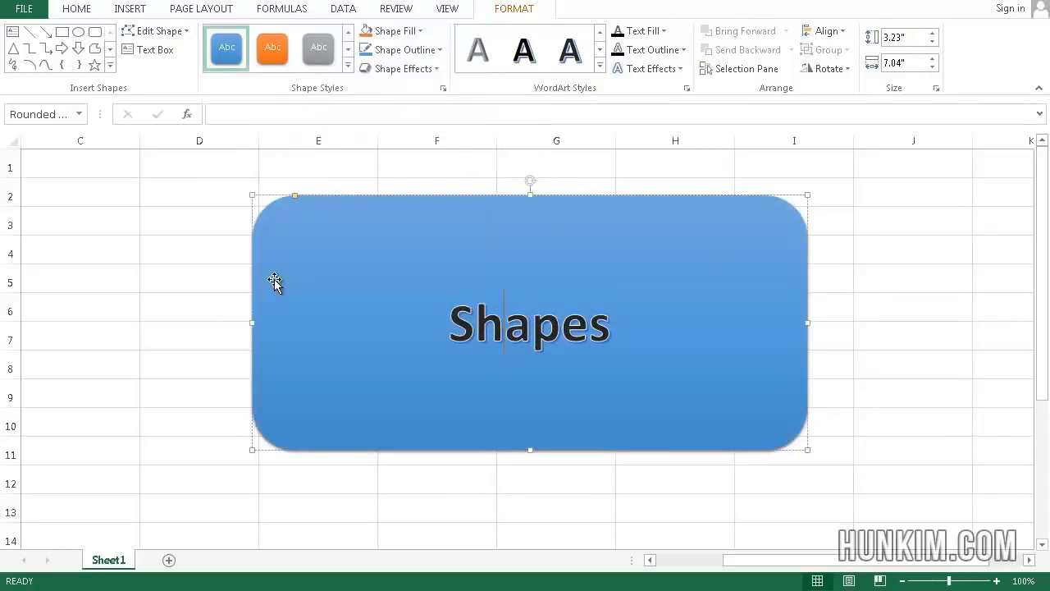
{"action": "left_click", "coordinate": [420, 32]}
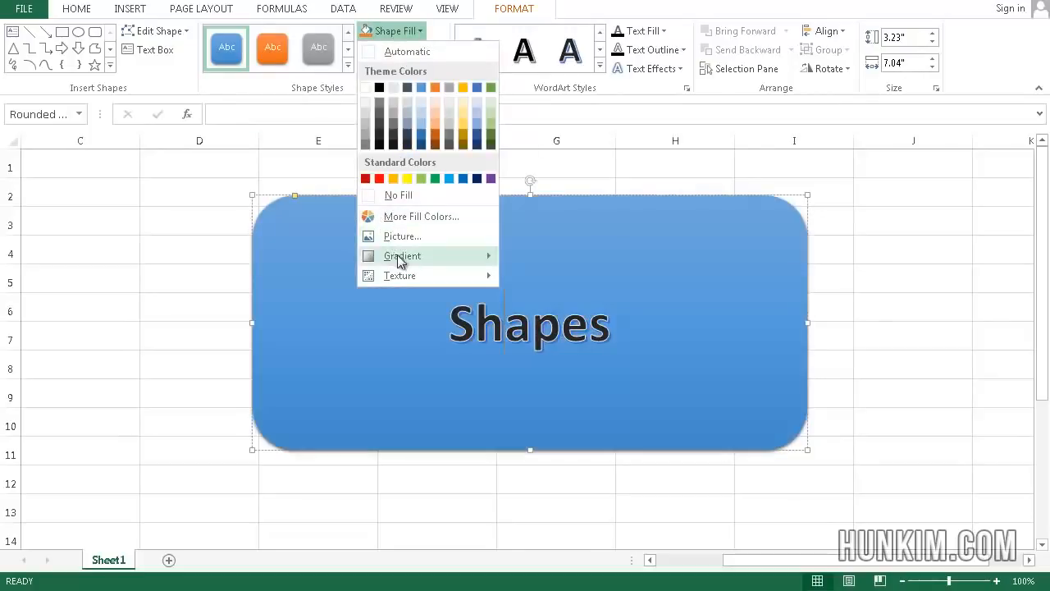
{"action": "mouse_move", "coordinate": [404, 261]}
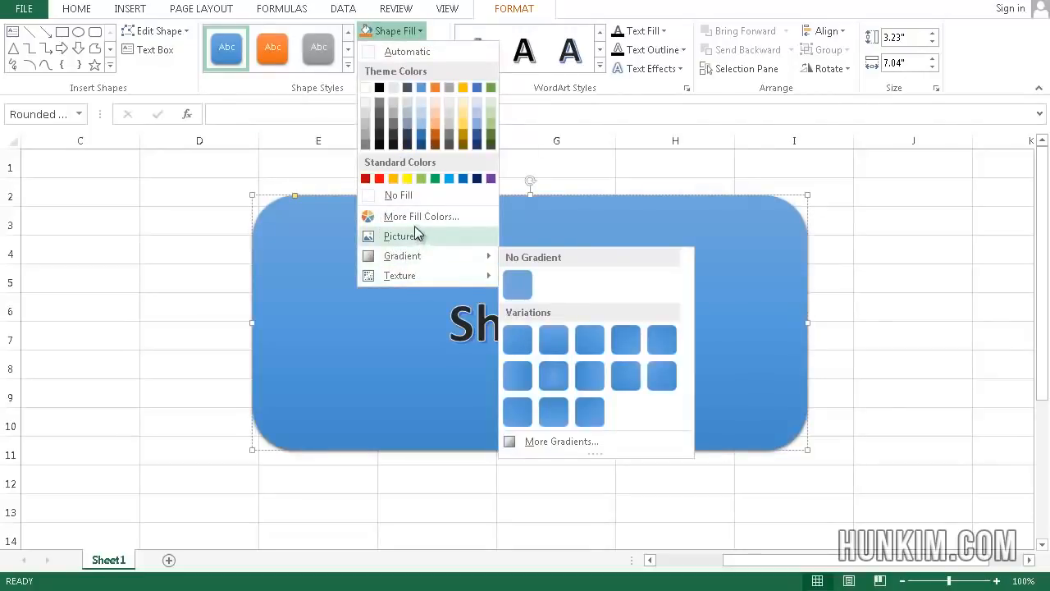
{"action": "left_click", "coordinate": [216, 231]}
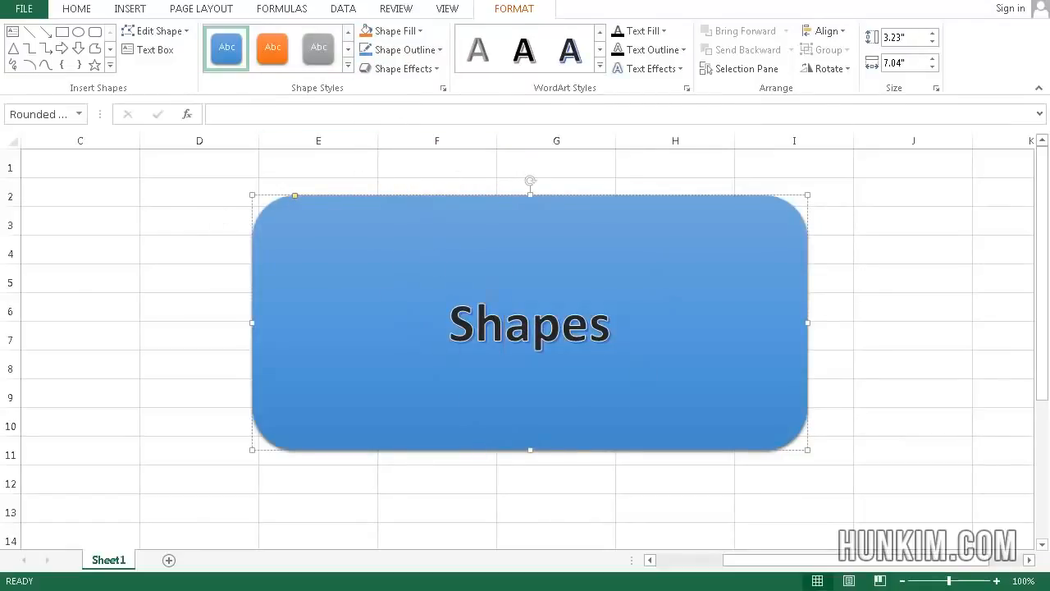
{"action": "left_click", "coordinate": [156, 267]}
{"action": "left_click", "coordinate": [402, 270]}
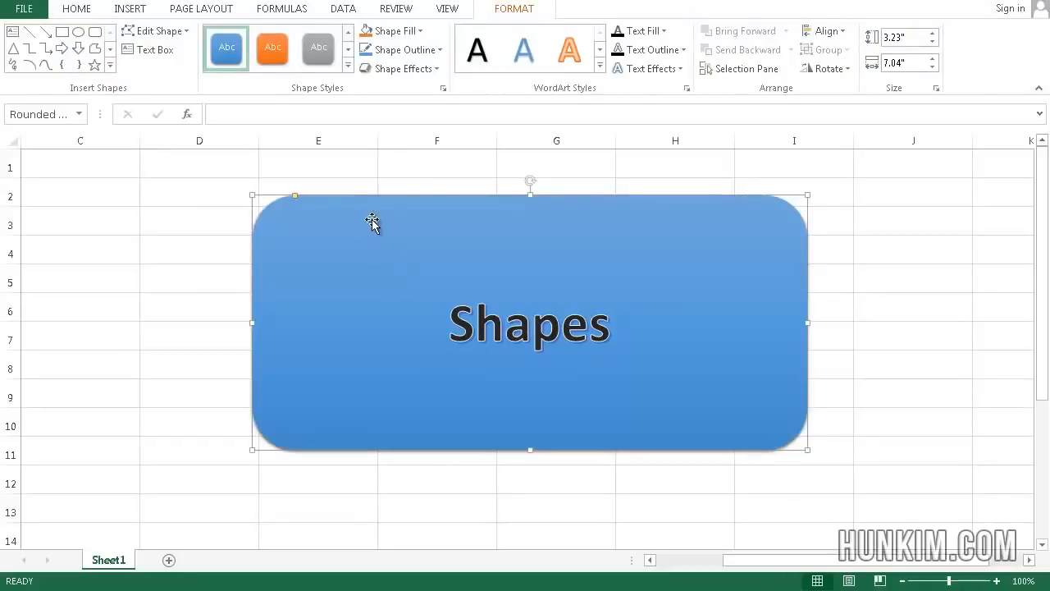
Move the rounded rectangle slightly and resize it from its corner to about 2.39" by 5.18"
{"action": "mouse_move", "coordinate": [399, 195]}
{"action": "left_mouse_down"}
{"action": "mouse_move", "coordinate": [492, 202]}
{"action": "mouse_move", "coordinate": [478, 222]}
{"action": "mouse_move", "coordinate": [413, 208]}
{"action": "left_mouse_up"}
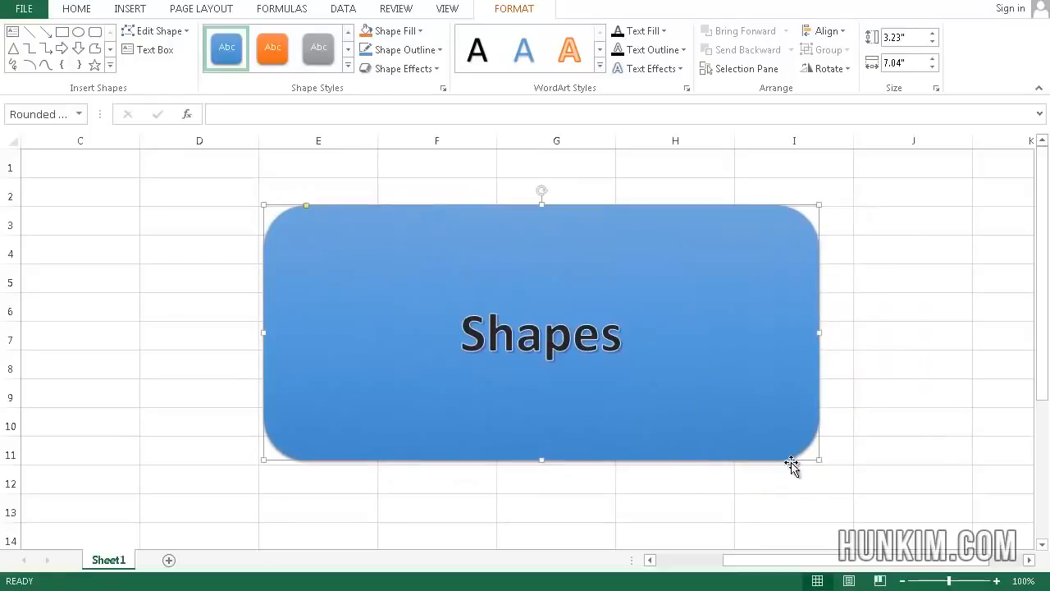
{"action": "left_click_drag", "start_coordinate": [819, 460], "coordinate": [672, 393]}
{"action": "left_click_drag", "start_coordinate": [464, 190], "coordinate": [504, 186]}
{"action": "key", "text": "ctrl+z"}
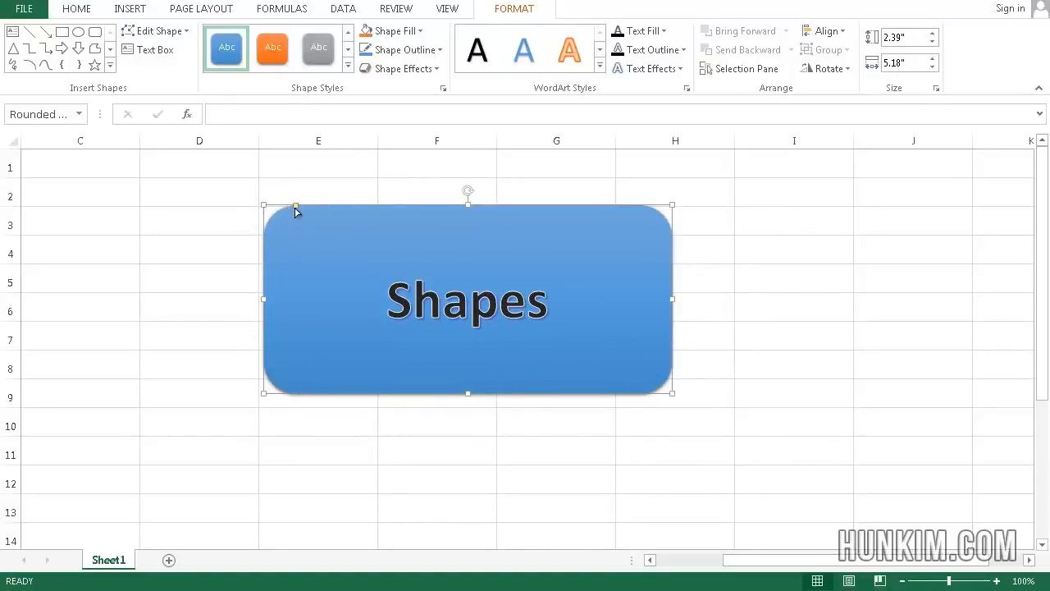
Adjust the rectangle's corner rounding slightly, then deselect the shape by selecting worksheet cells
{"action": "mouse_move", "coordinate": [295, 208]}
{"action": "left_mouse_down"}
{"action": "mouse_move", "coordinate": [364, 206]}
{"action": "mouse_move", "coordinate": [301, 215]}
{"action": "left_mouse_up"}
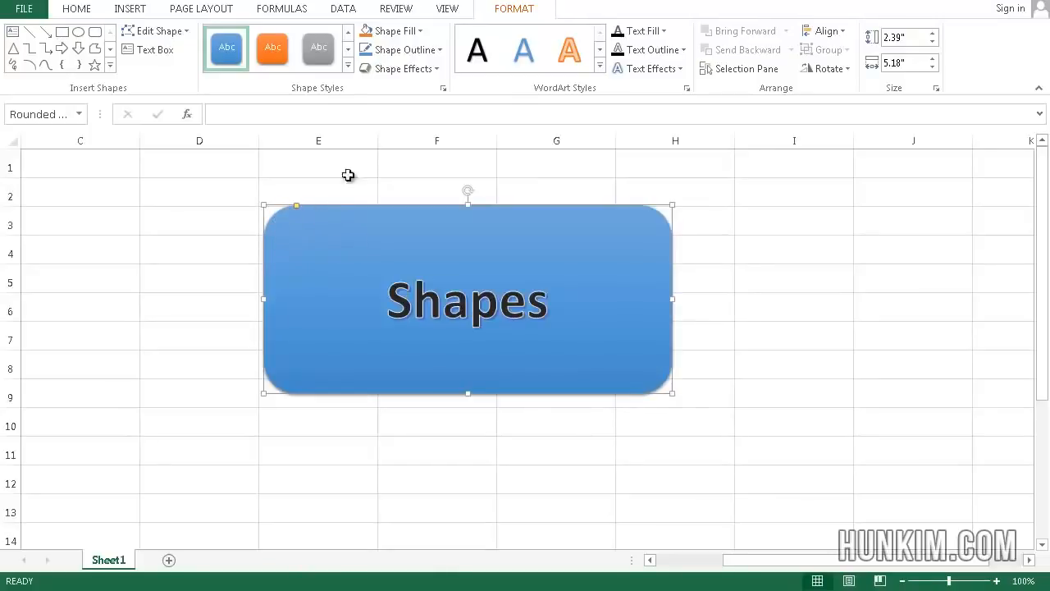
{"action": "left_click", "coordinate": [172, 356]}
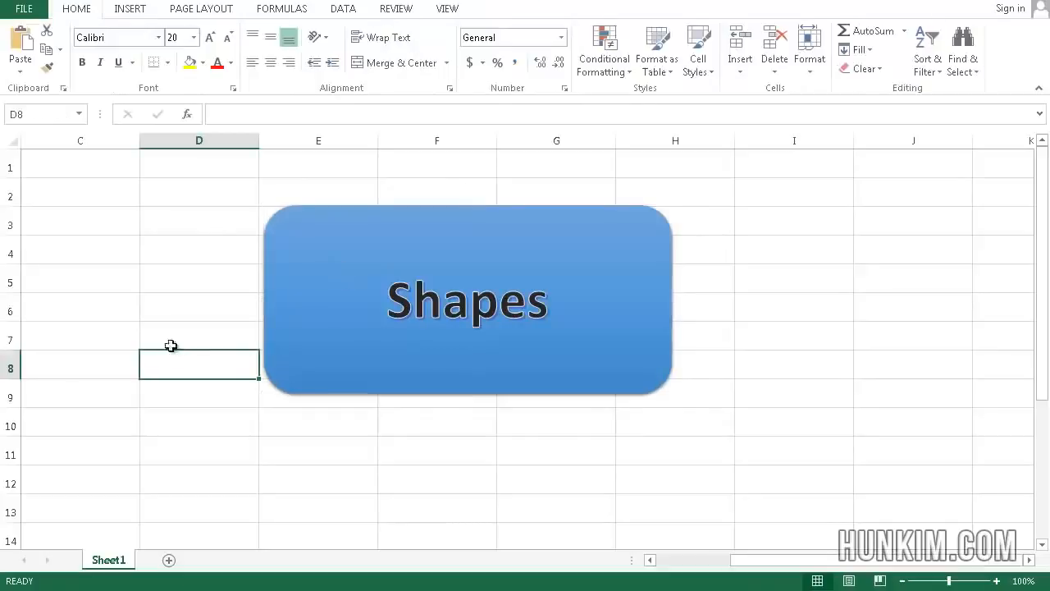
{"action": "left_click", "coordinate": [215, 233]}
{"action": "left_click", "coordinate": [227, 255]}
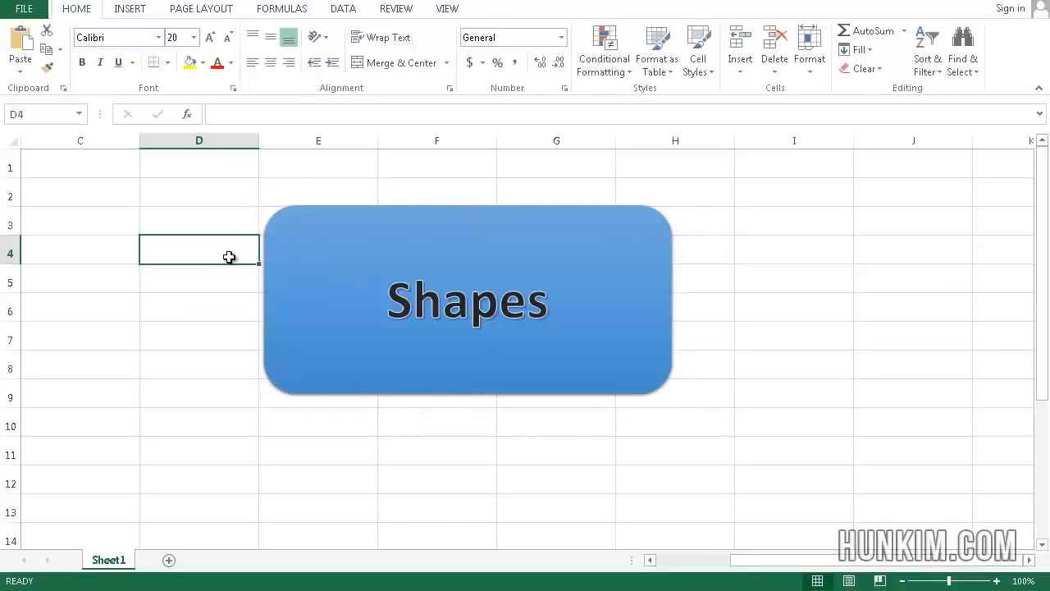
{"action": "left_click", "coordinate": [233, 281]}
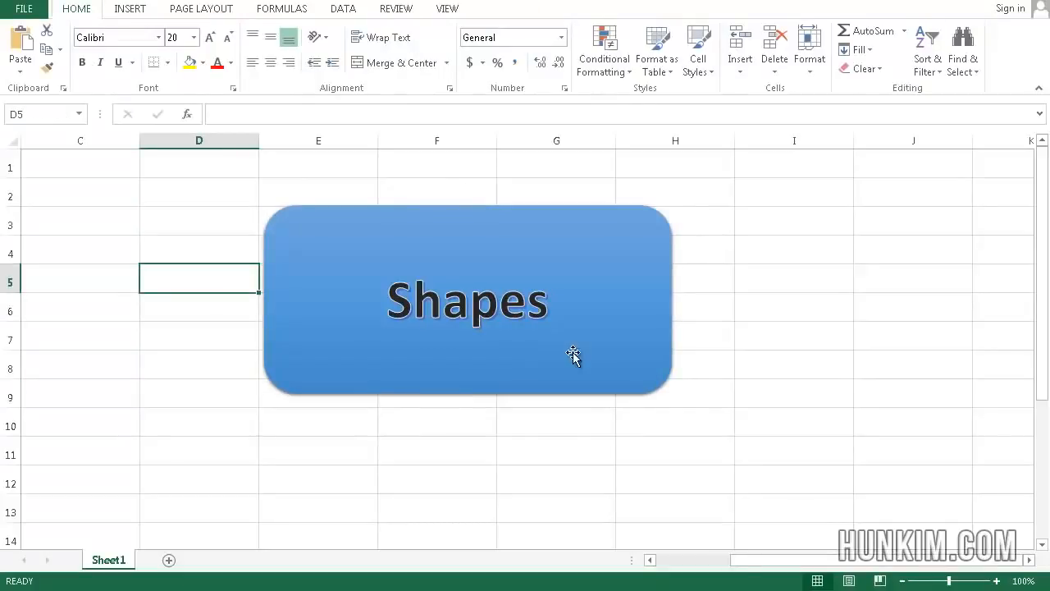